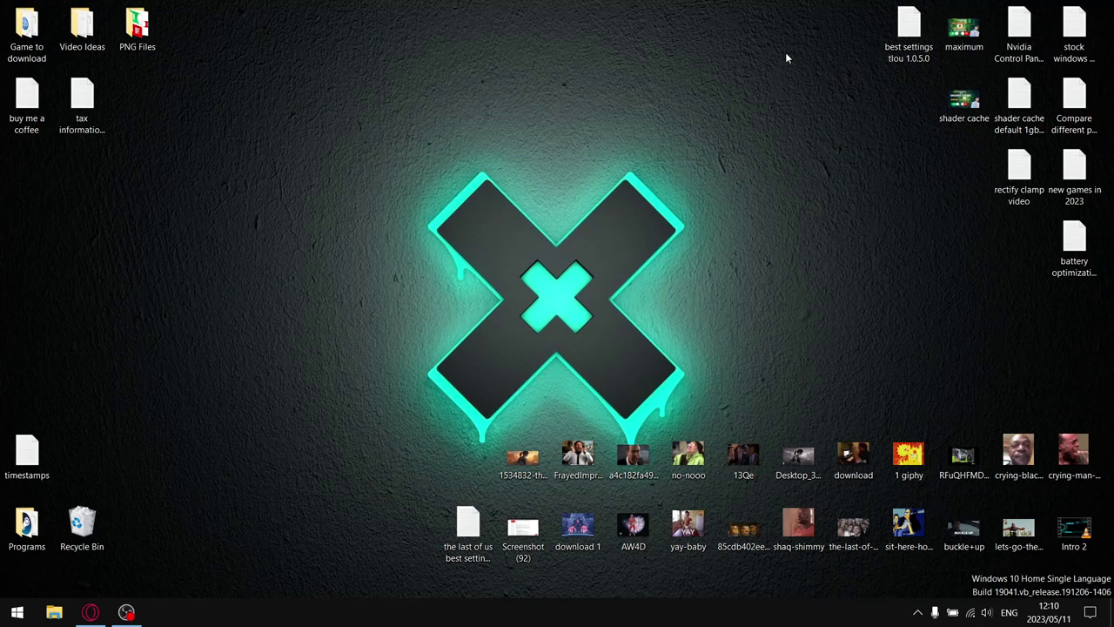
# Open the Windows Registry Editor with the regedit command.
pyautogui.press('super+r')
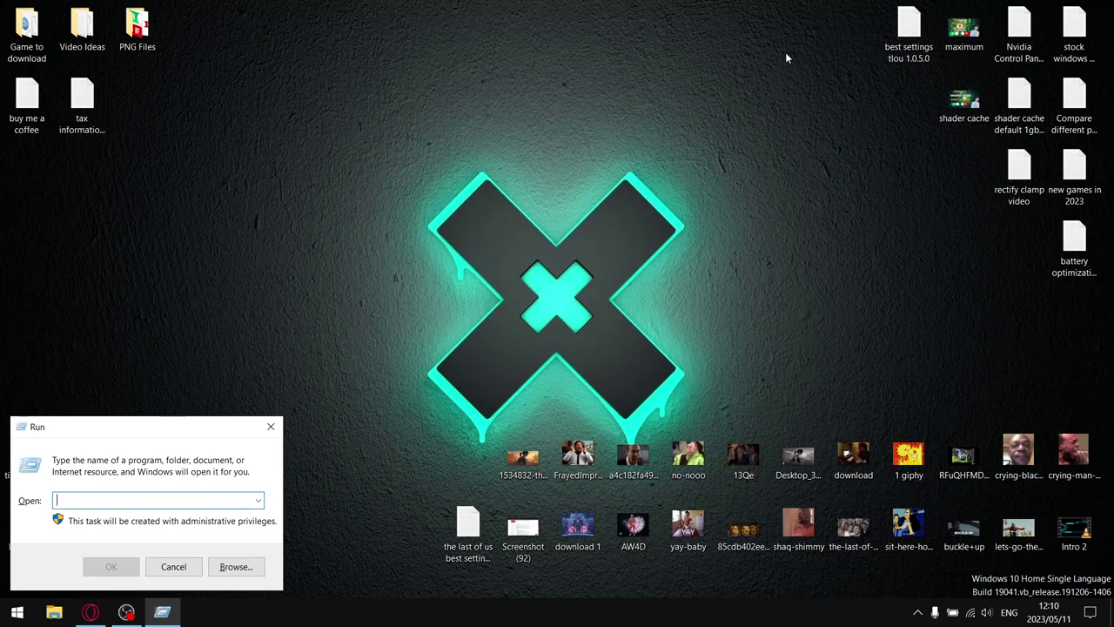
pyautogui.write('reged')
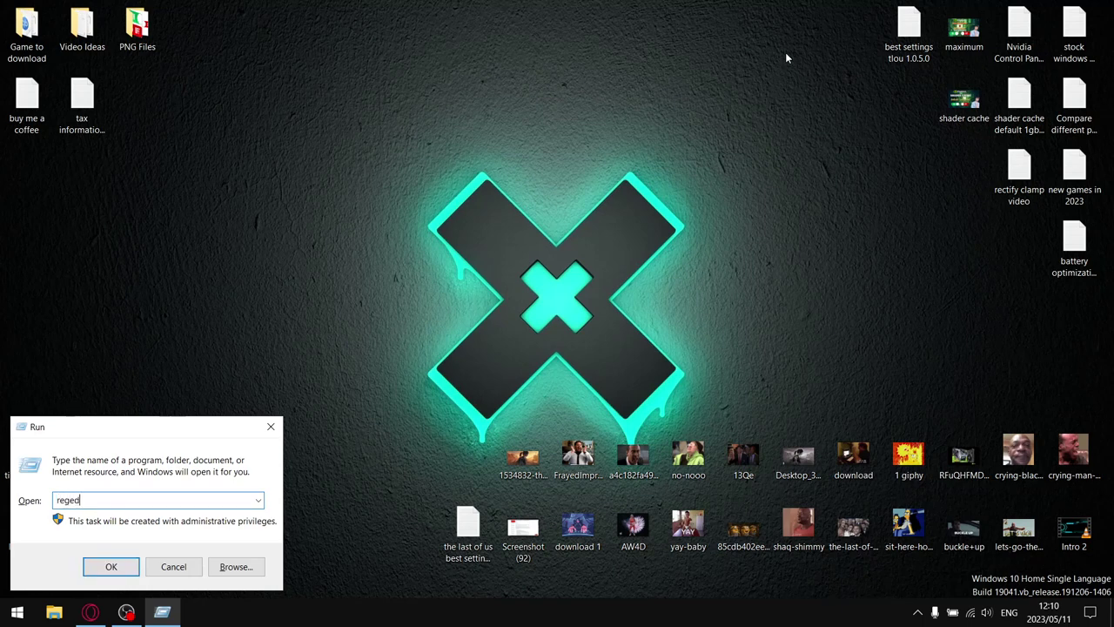
pyautogui.write('it')
pyautogui.press('Return')
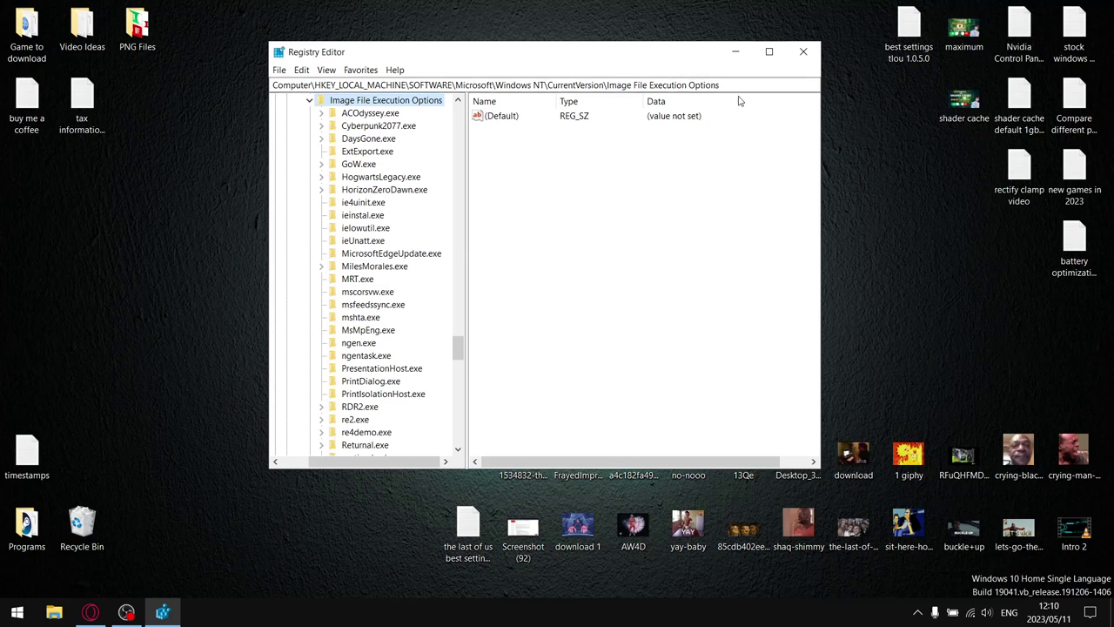
# Select the full registry path of the Image File Execution Options key.
pyautogui.moveTo(742, 85); pyautogui.dragTo(269, 85)
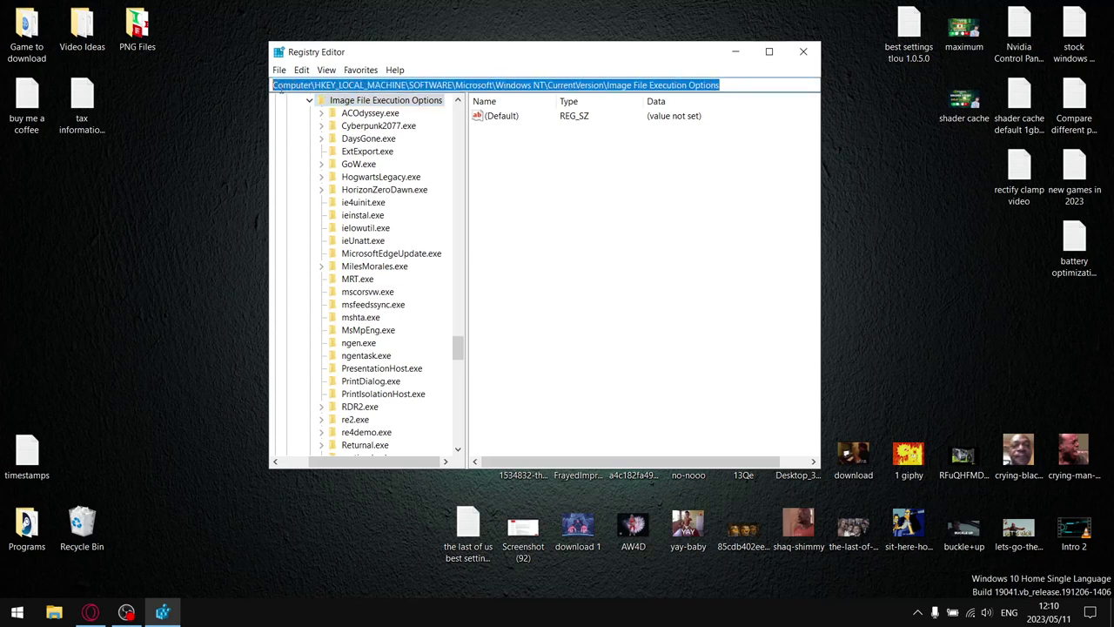
pyautogui.rightClick(279, 87)
pyautogui.click(332, 146)
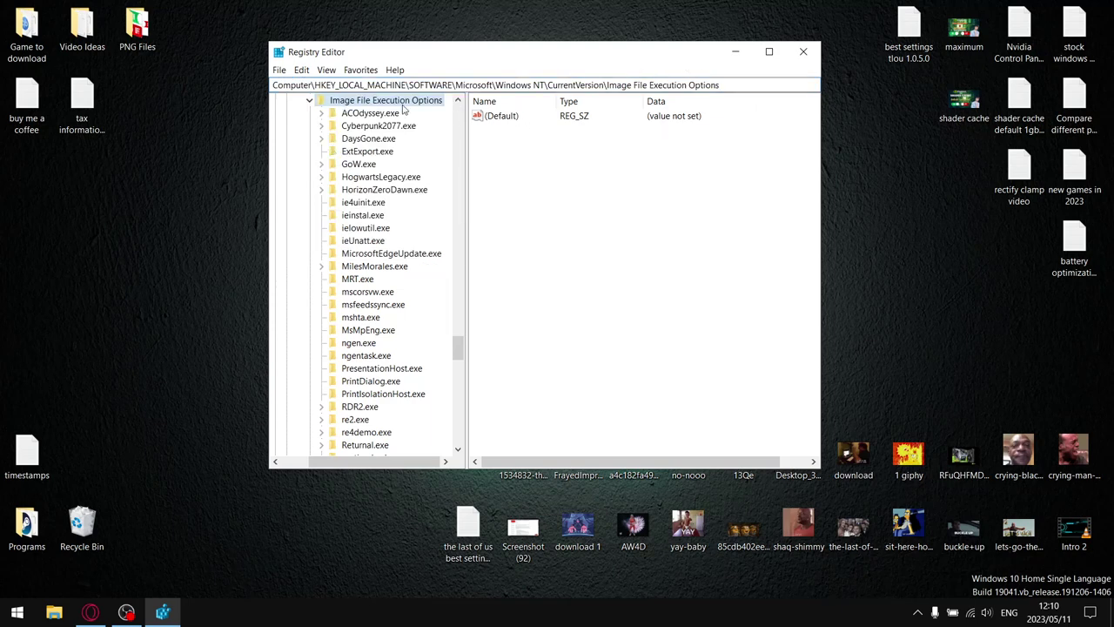
# Show the kinds of items that can be created under the Image File Execution Options key.
pyautogui.rightClick(375, 105)
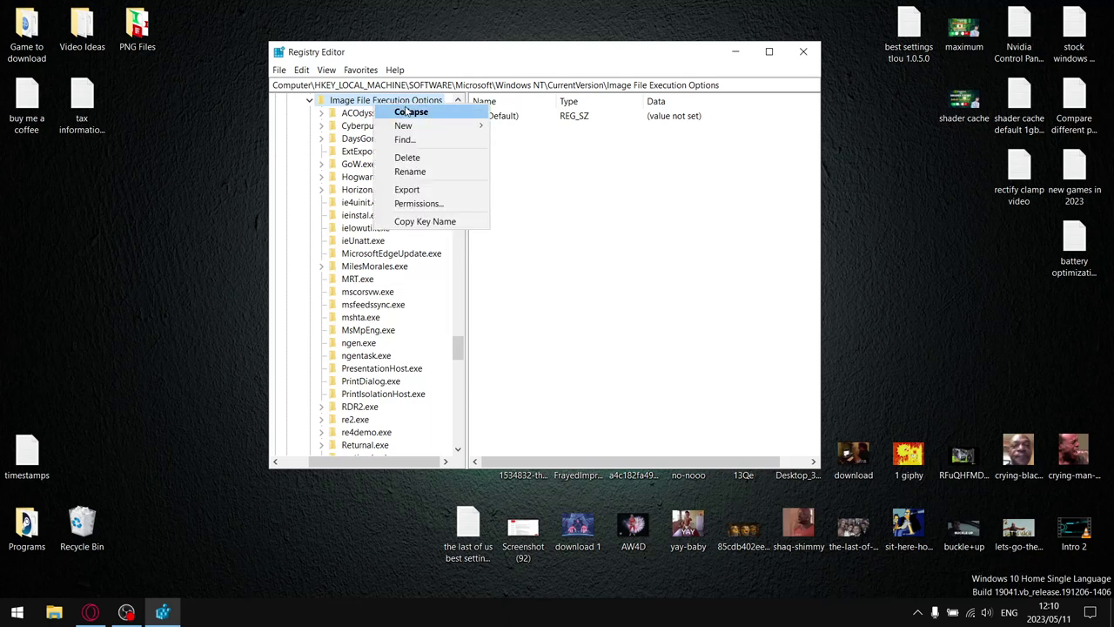
pyautogui.moveTo(417, 126)
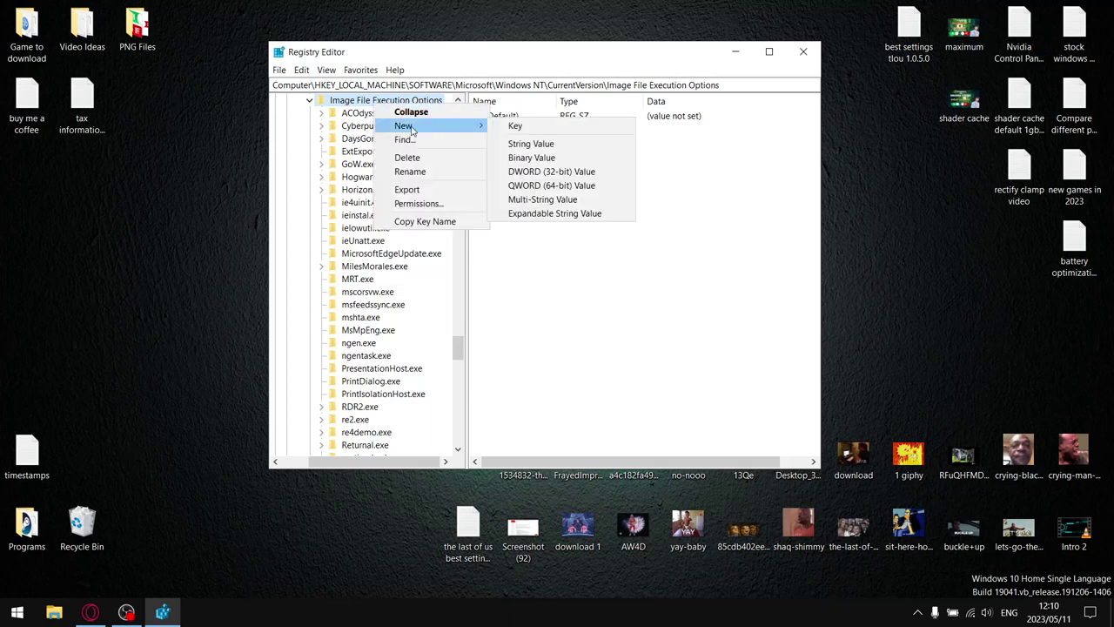
pyautogui.click(293, 146)
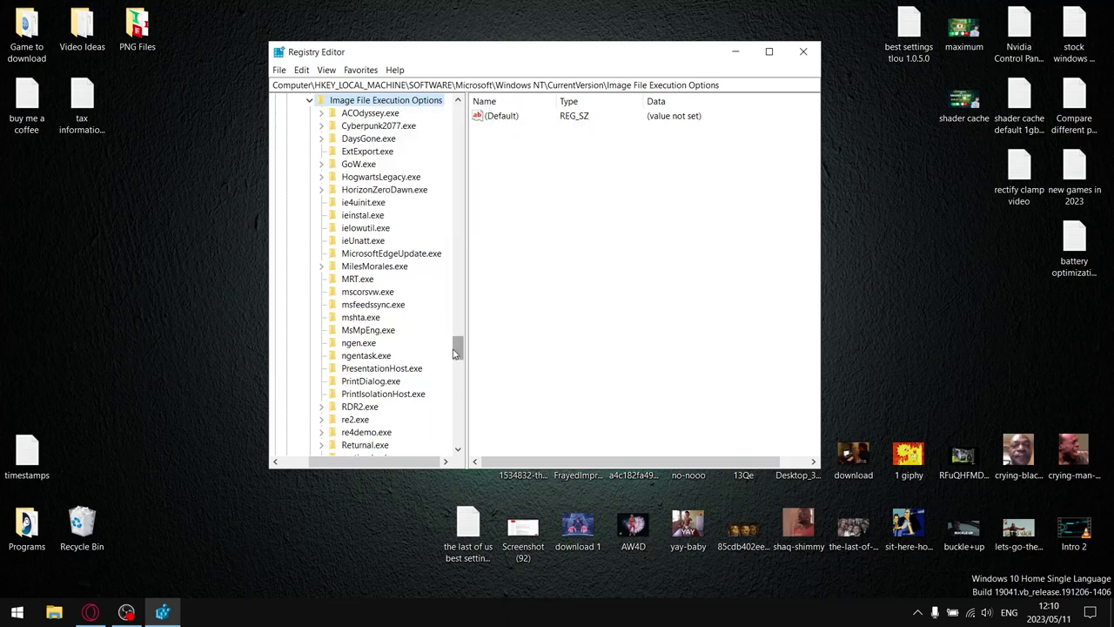
# Find the tlou-1.exe key and show the kinds of items that can be created under it.
pyautogui.moveTo(457, 350); pyautogui.dragTo(459, 366)
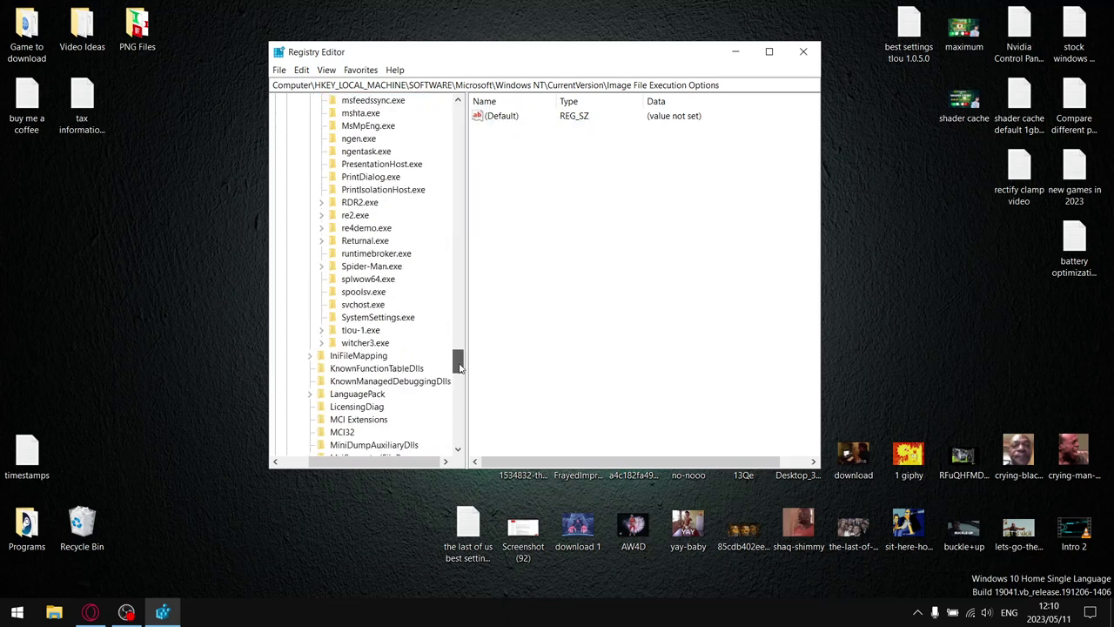
pyautogui.rightClick(371, 333)
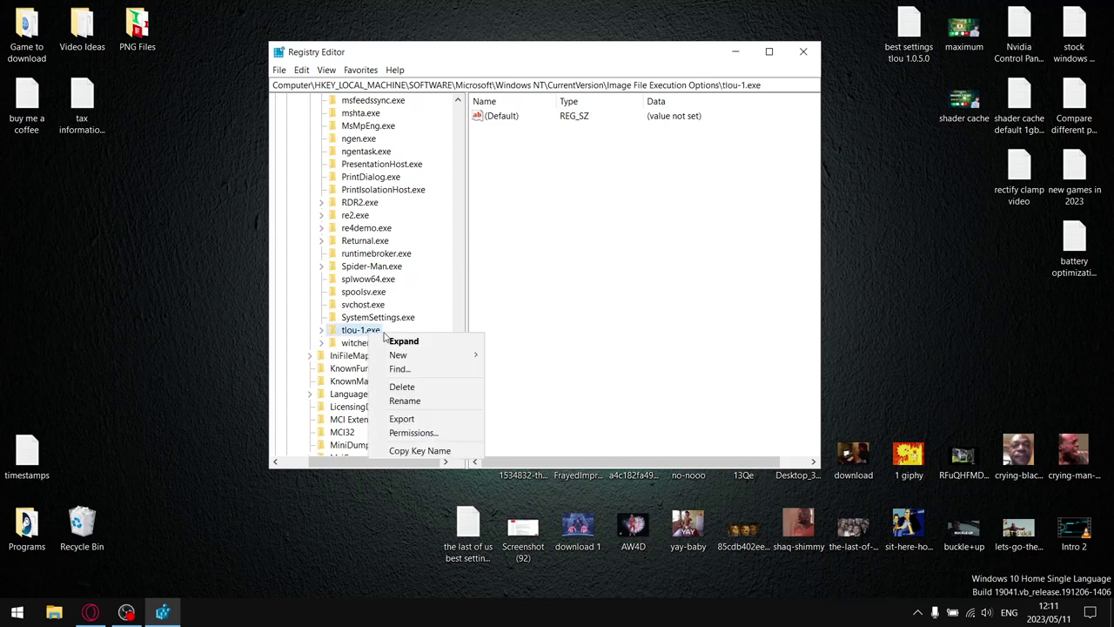
pyautogui.moveTo(435, 355)
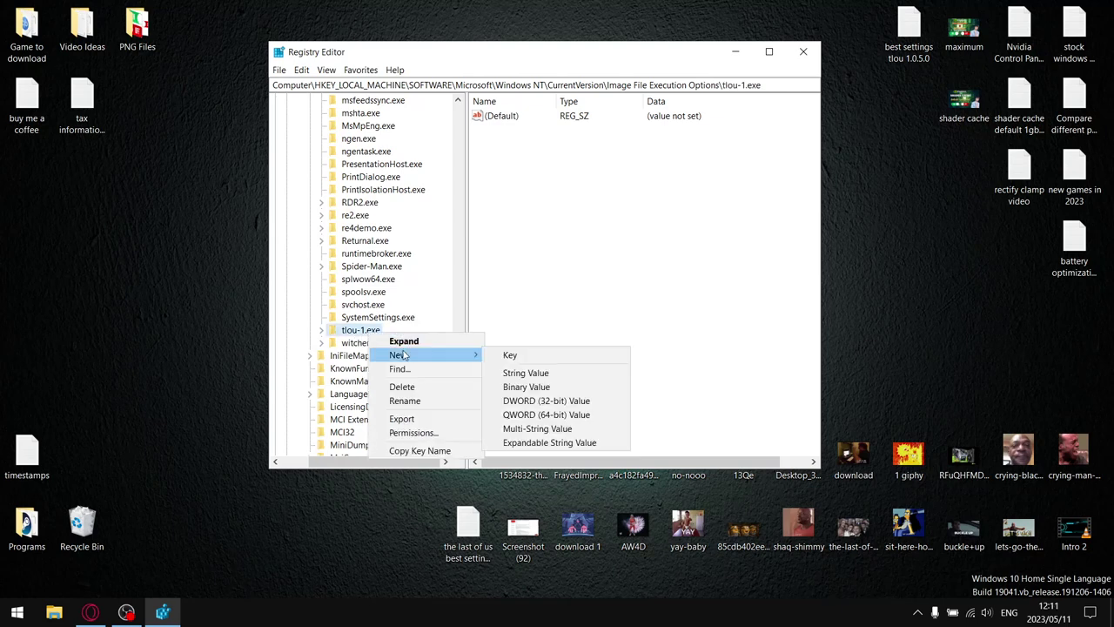
pyautogui.click(287, 280)
# Open the PerfOptions subkey of tlou-1.exe and show the new value types available, including DWORD (32-bit) Value.
pyautogui.click(321, 330)
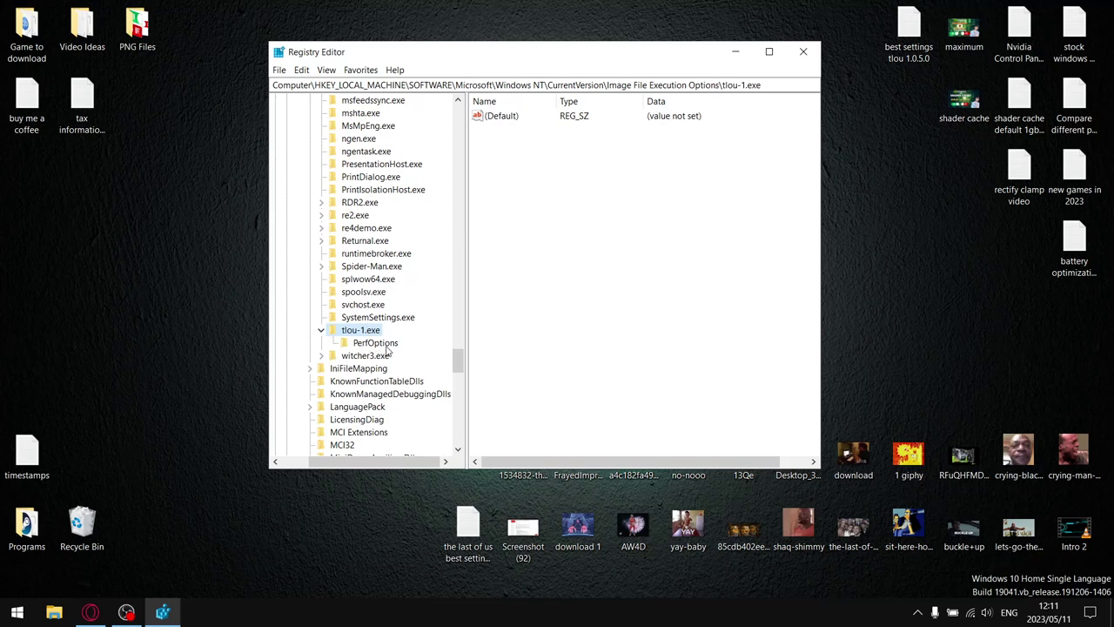
pyautogui.click(374, 347)
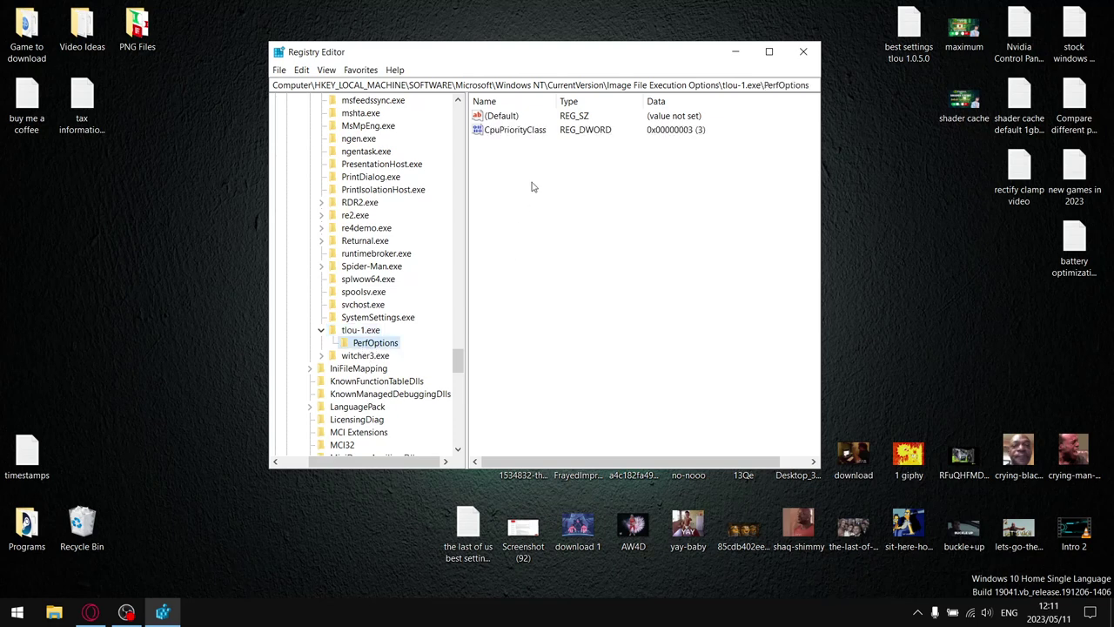
pyautogui.rightClick(485, 216)
pyautogui.moveTo(522, 219)
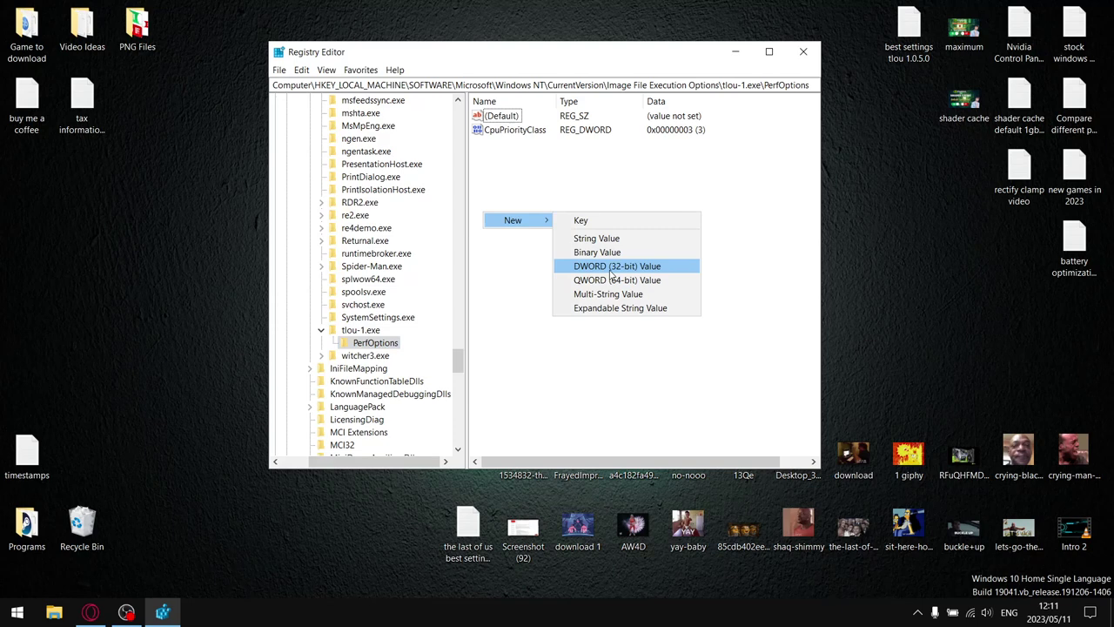
pyautogui.click(770, 232)
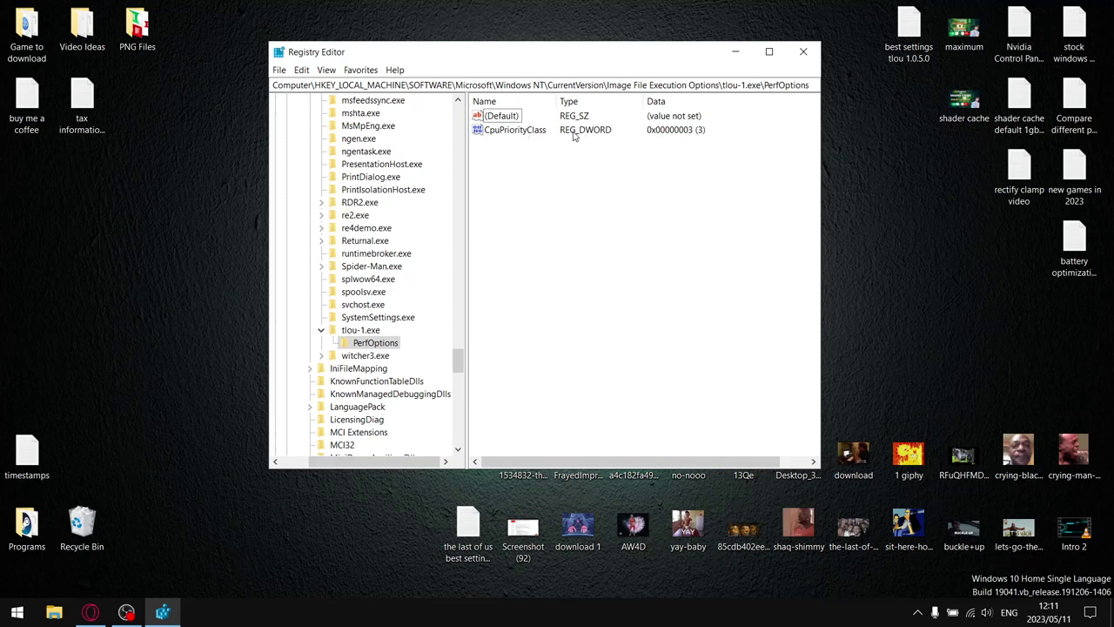
# Inspect the CpuPriorityClass value data in PerfOptions without changing it, and close the Registry Editor.
pyautogui.rightClick(526, 136)
pyautogui.click(563, 141)
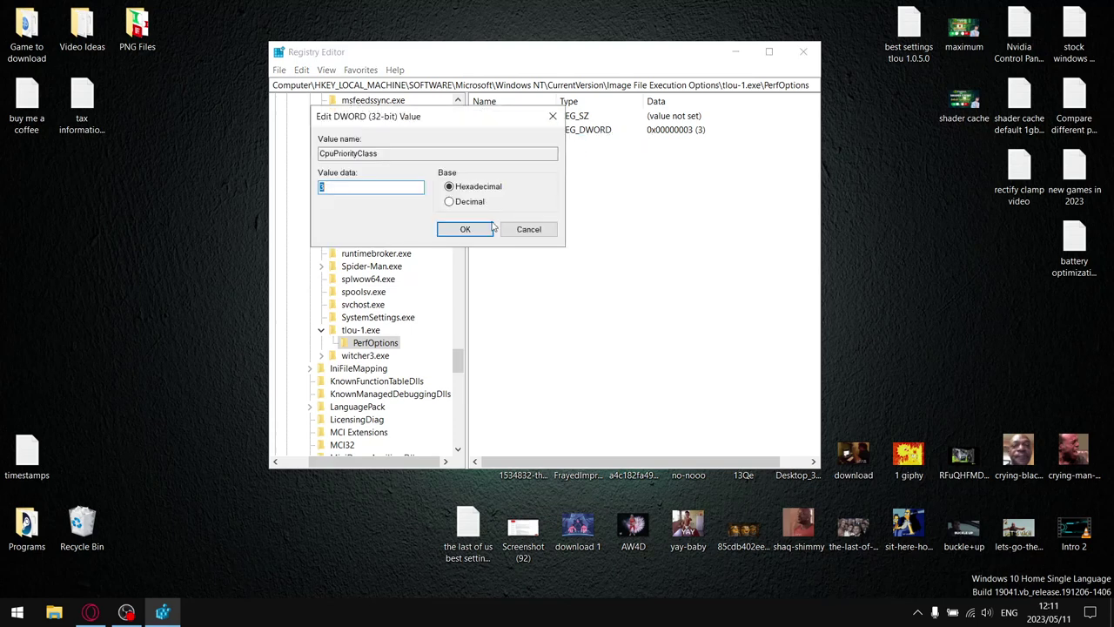
pyautogui.click(548, 233)
pyautogui.click(803, 54)
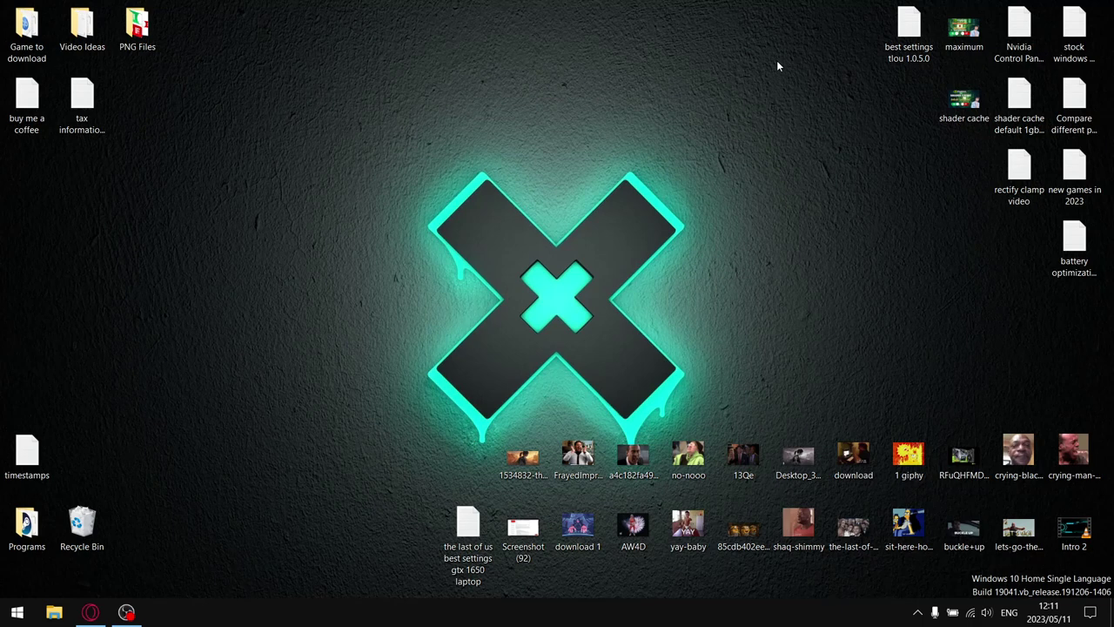
# Review the Image Sharpening setting for The Last of Us Part I in the NVIDIA Control Panel's 3D program settings, and close it.
pyautogui.click(780, 61)
pyautogui.rightClick(341, 198)
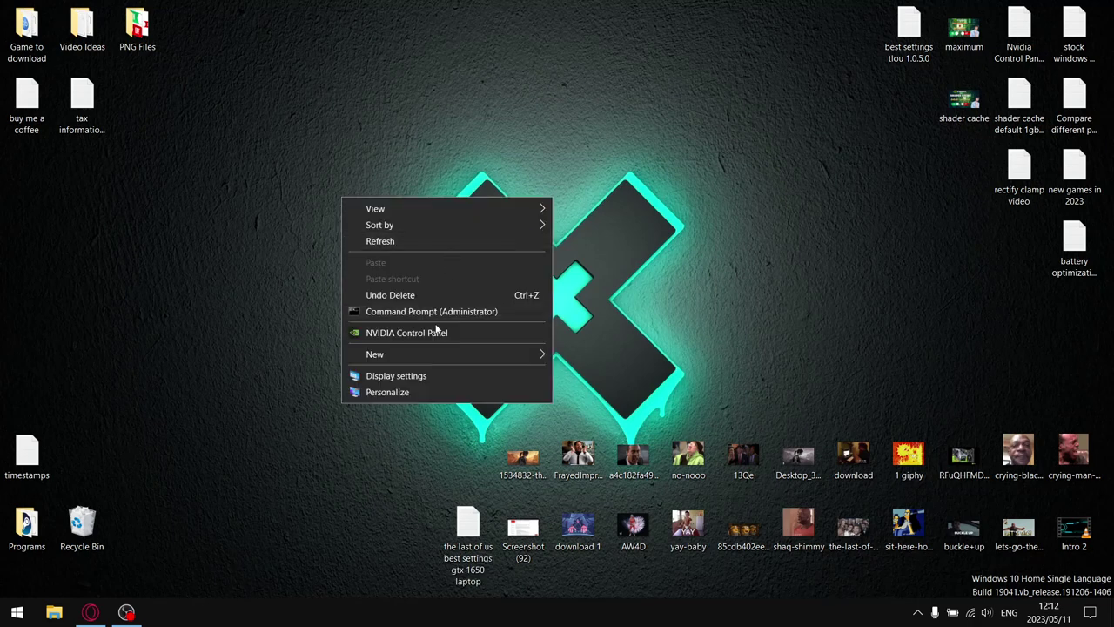
pyautogui.click(409, 338)
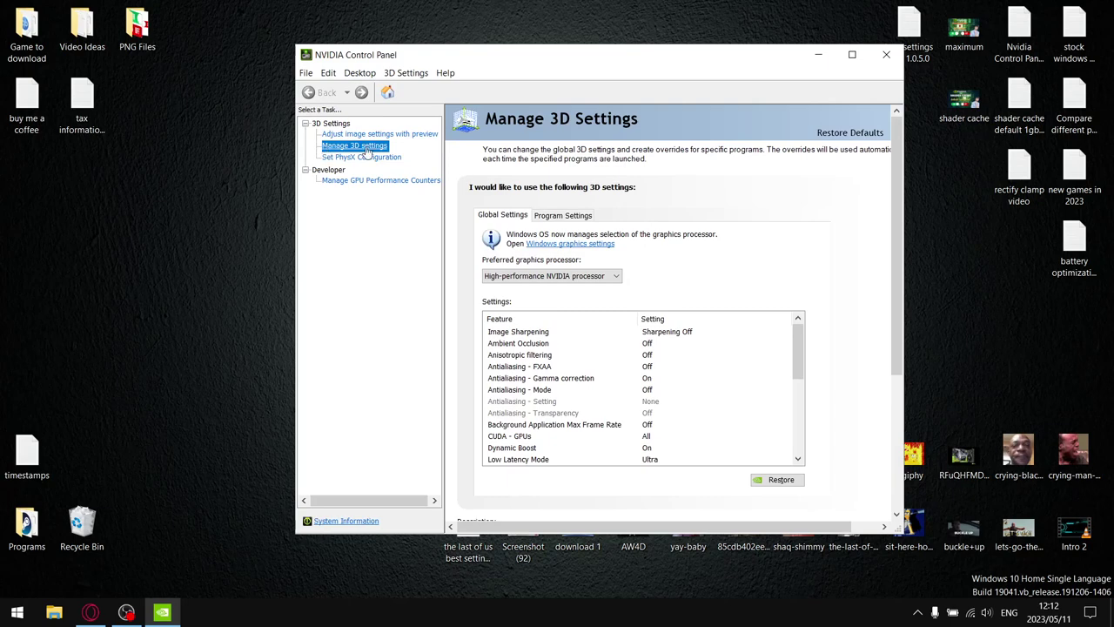
pyautogui.click(554, 215)
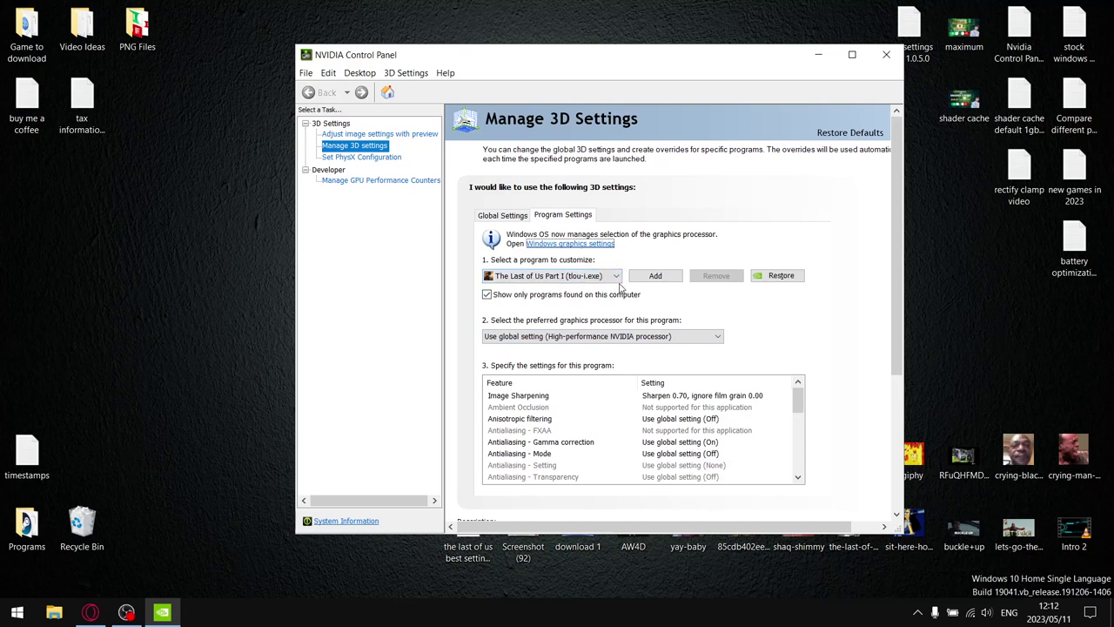
pyautogui.click(521, 399)
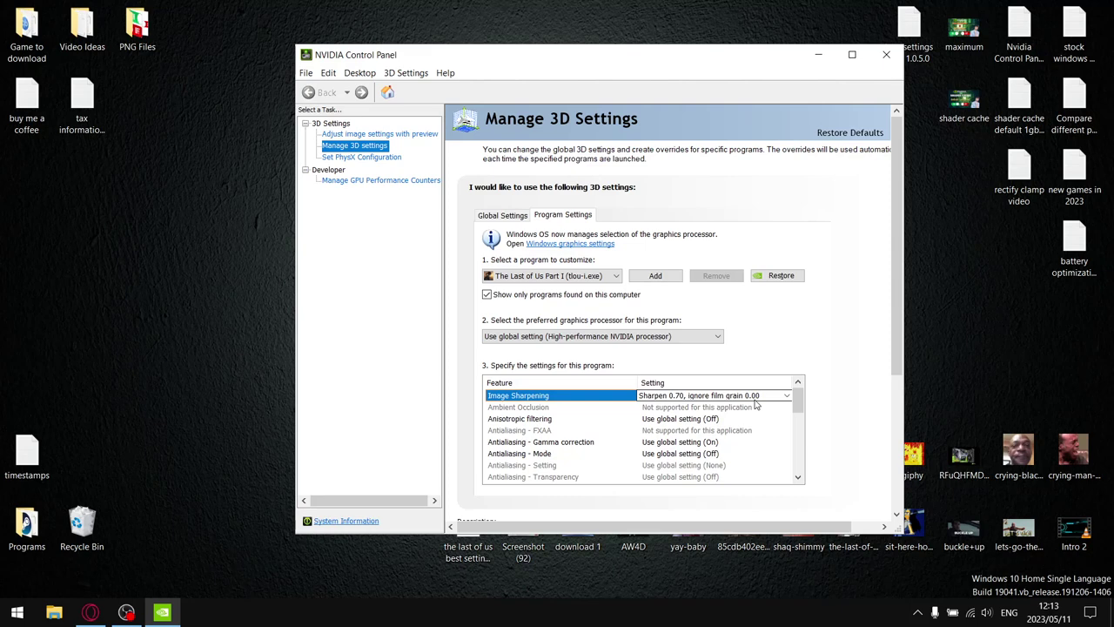
pyautogui.click(886, 54)
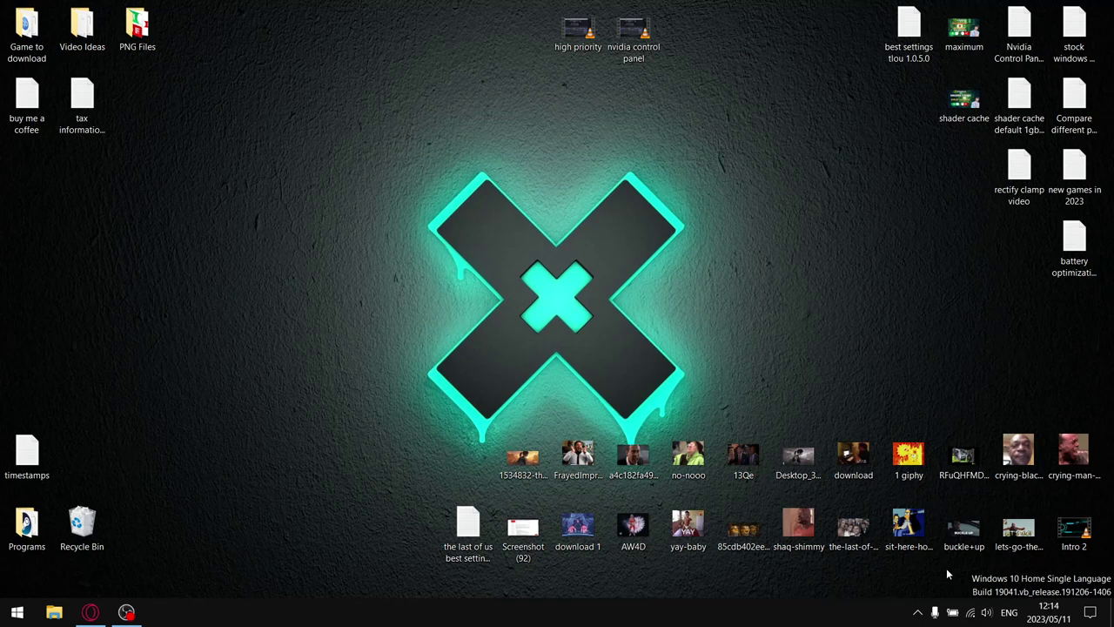
# Open RivaTuner Statistics Server and add the tlou-i executable from the game folder as an application profile.
pyautogui.click(917, 611)
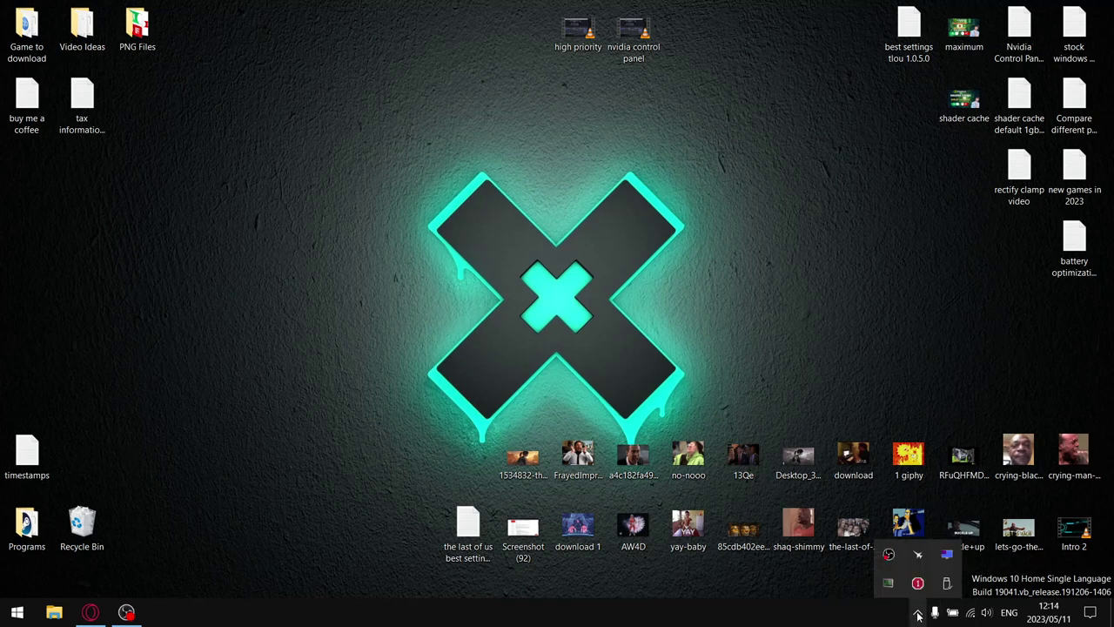
pyautogui.click(947, 555)
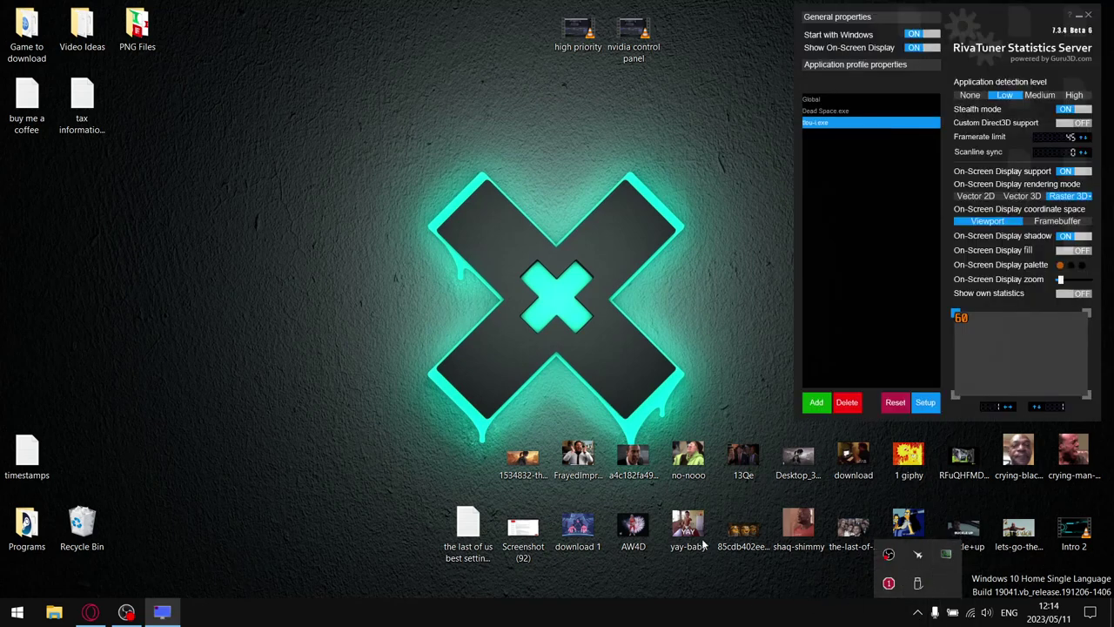
pyautogui.click(818, 405)
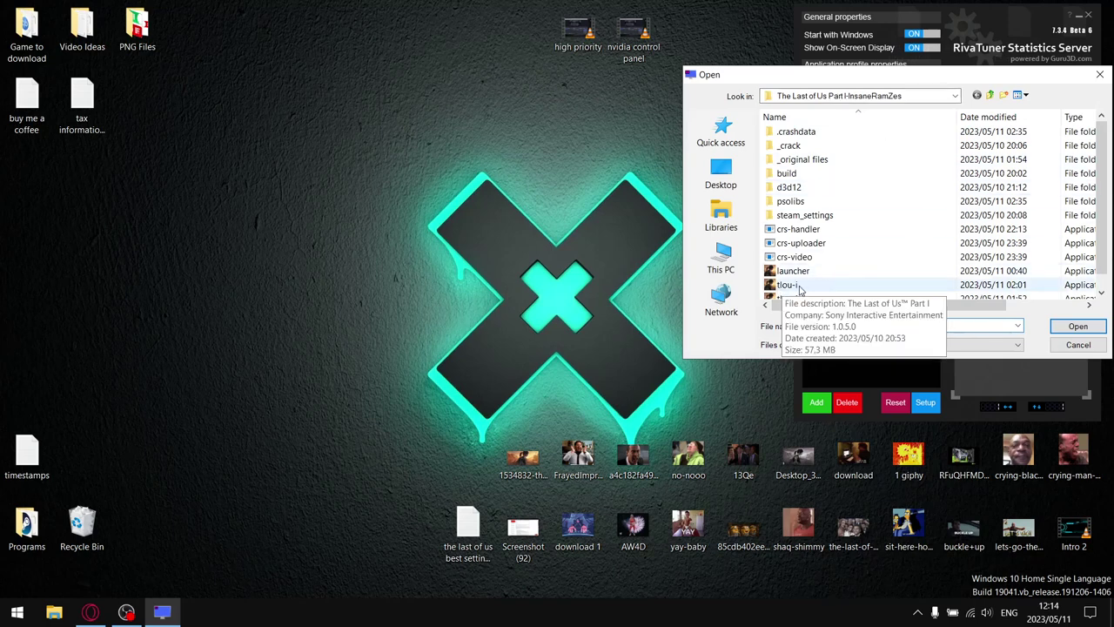
pyautogui.doubleClick(1038, 280)
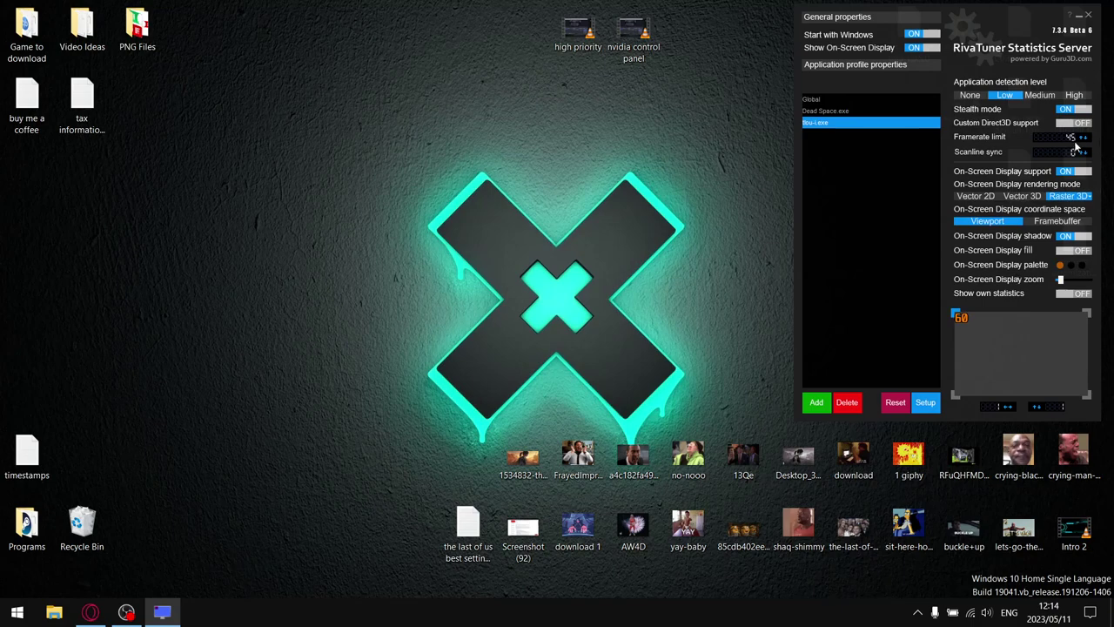
pyautogui.moveTo(1076, 148)
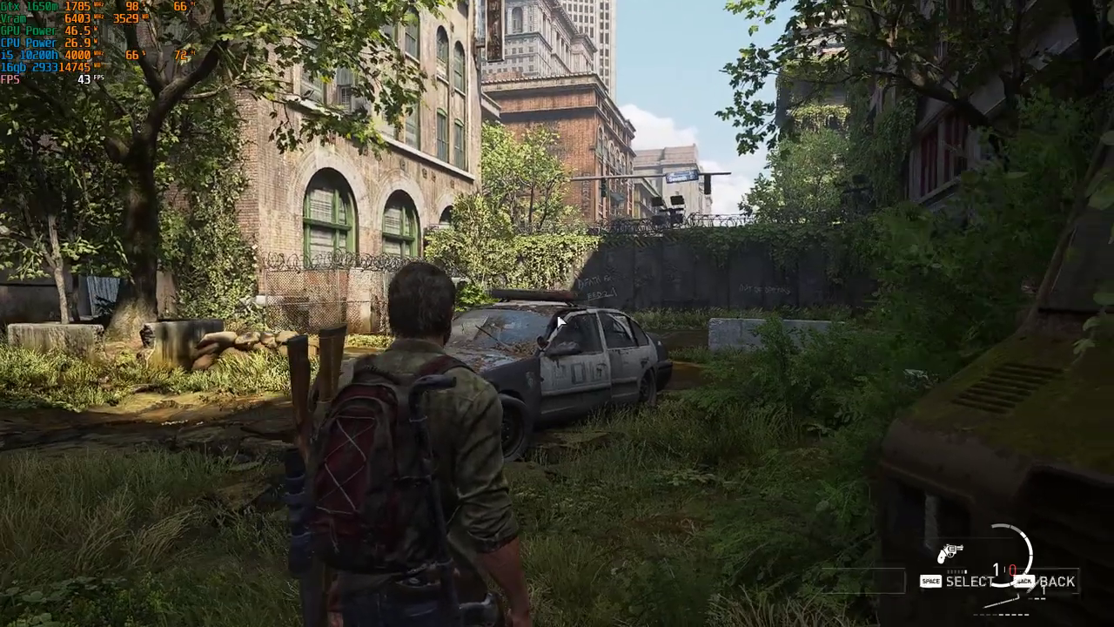
# Switch to The Last of Us Part I and examine the VRAM usage in its graphics options, and return to the game.
pyautogui.press('Escape')
pyautogui.click(100, 165)
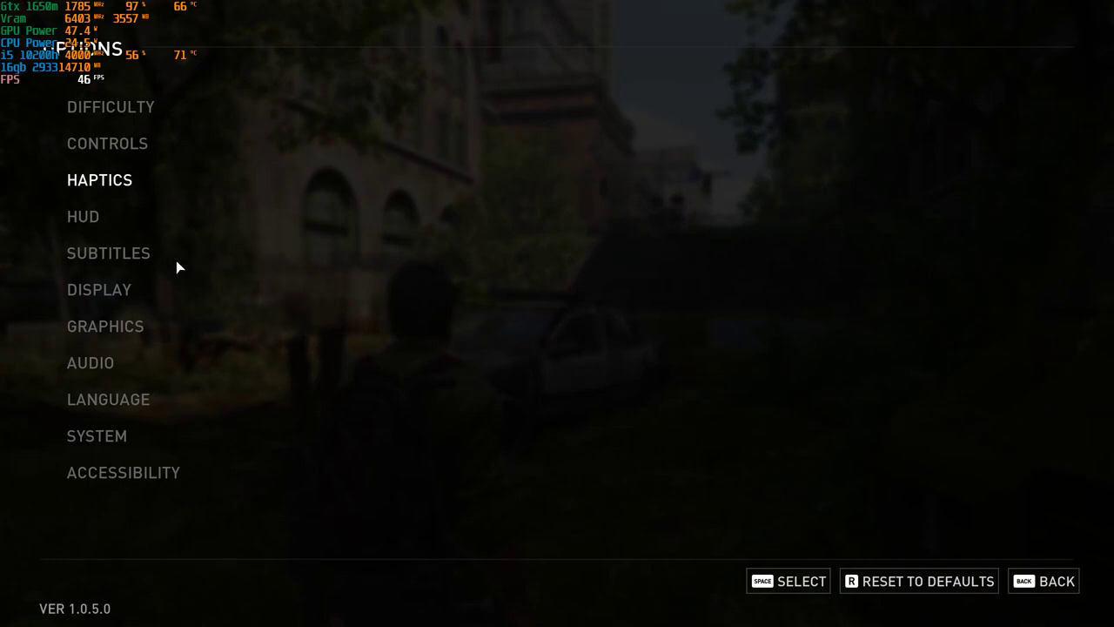
pyautogui.click(121, 327)
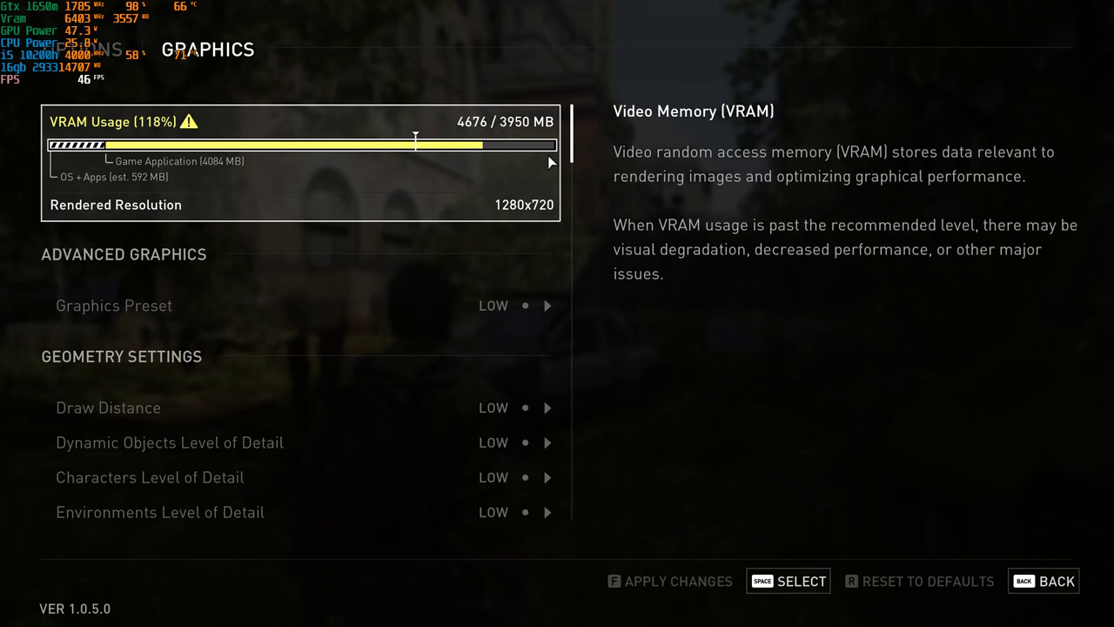
pyautogui.press('Escape')
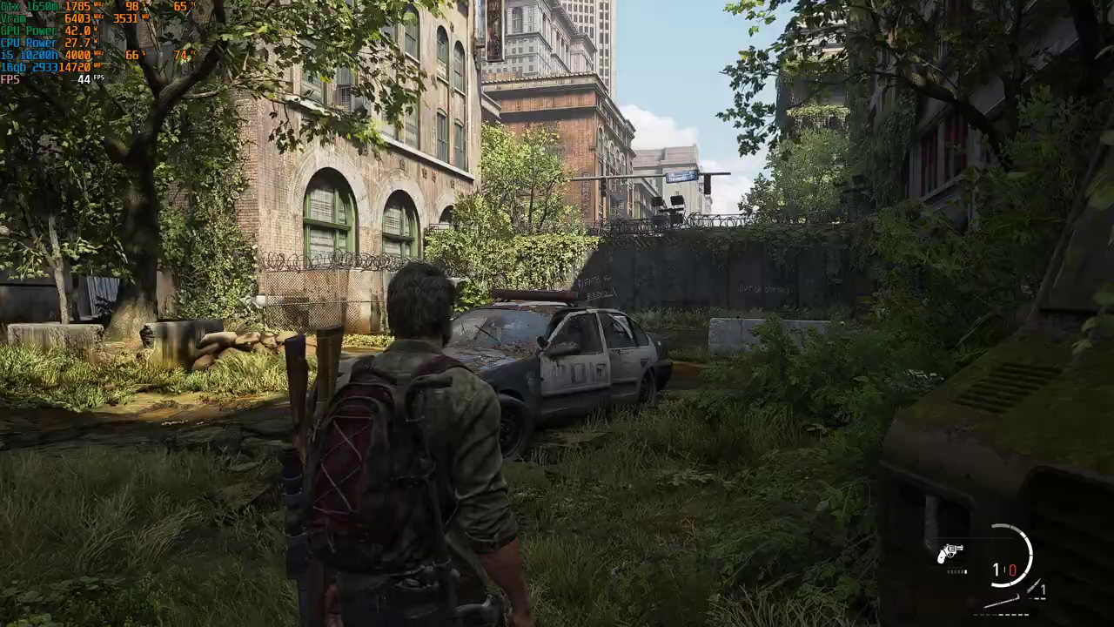
pyautogui.press('w')
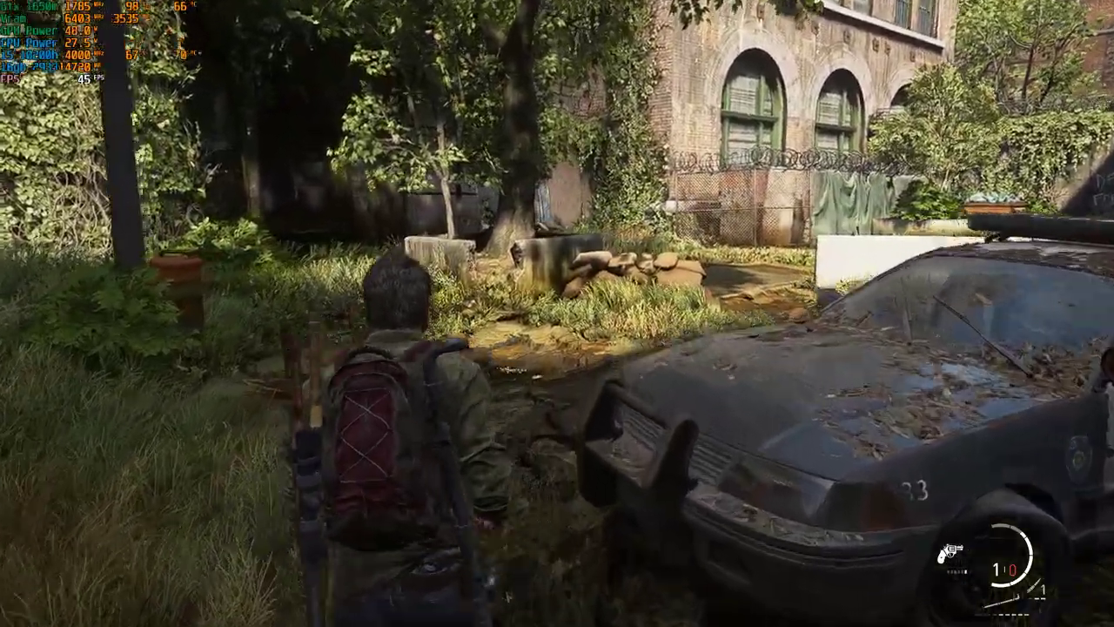
pyautogui.press('w')
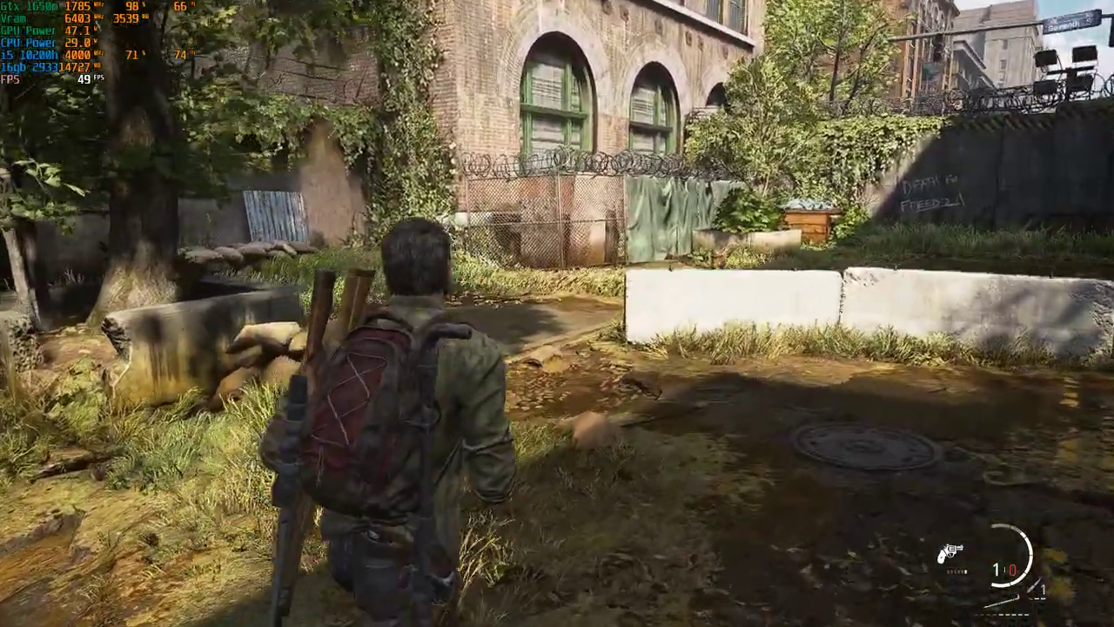
pyautogui.press('w')
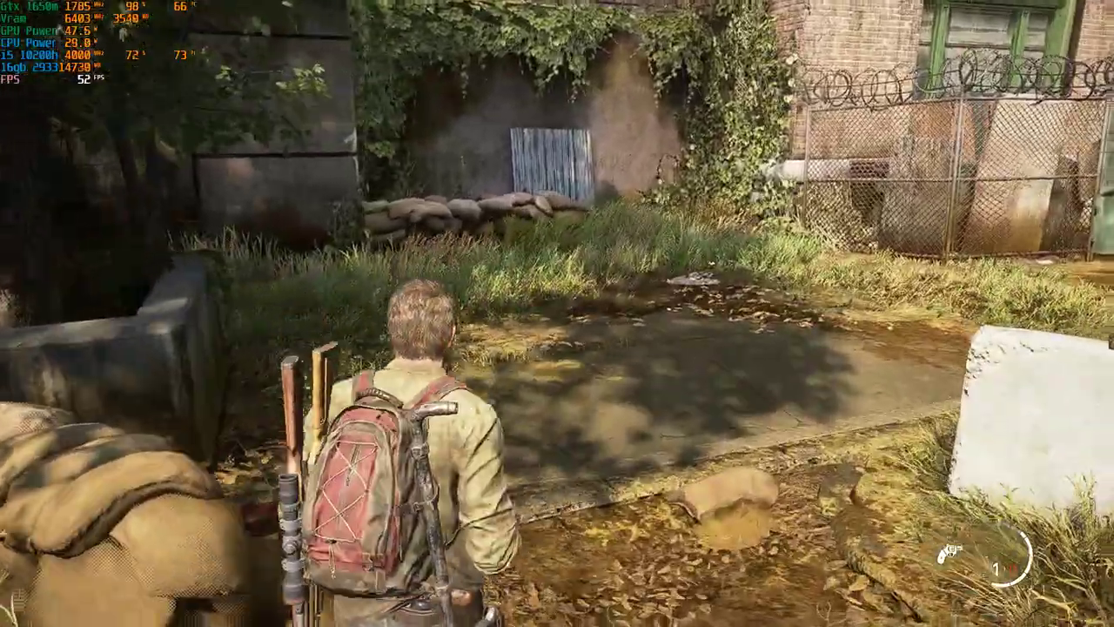
pyautogui.press('w')
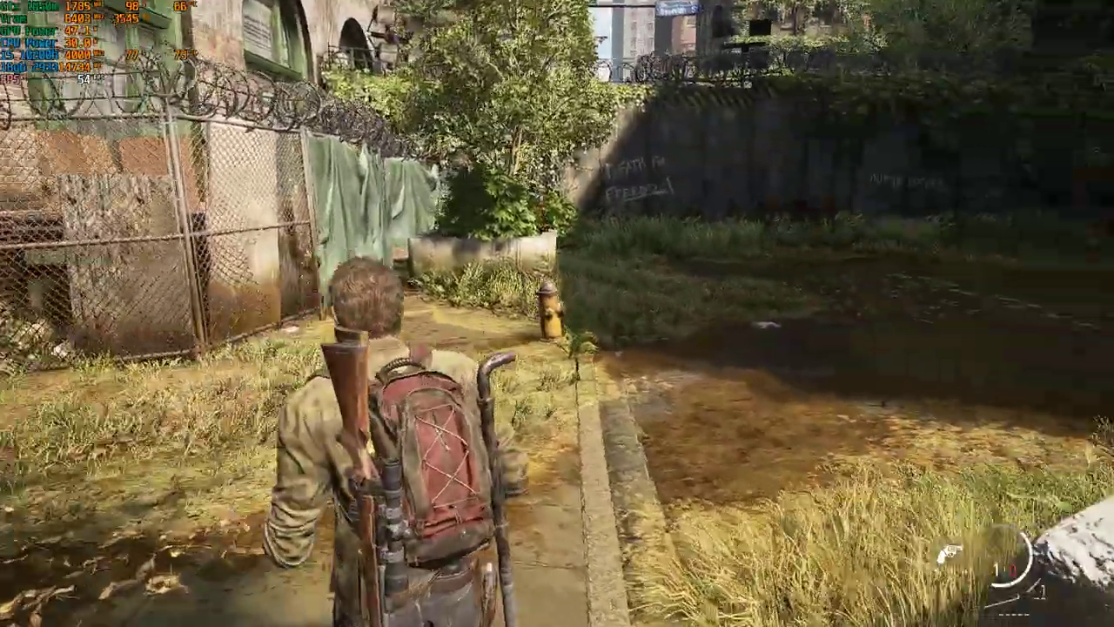
pyautogui.press('w')
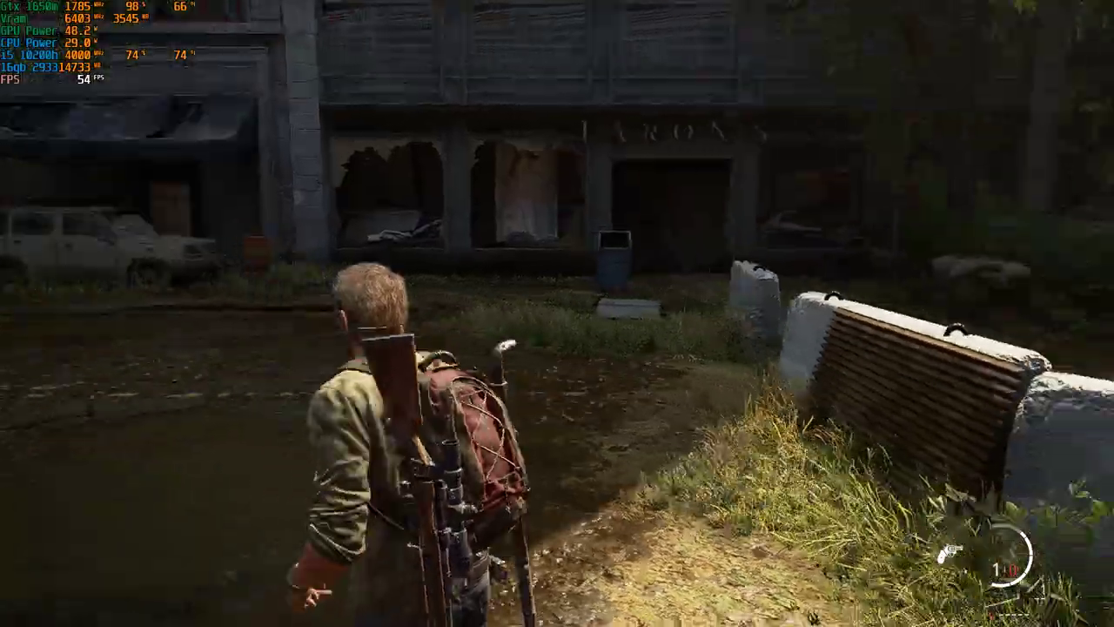
# Walk the character around the street to check the frame rate with the current graphics settings.
pyautogui.press('w')
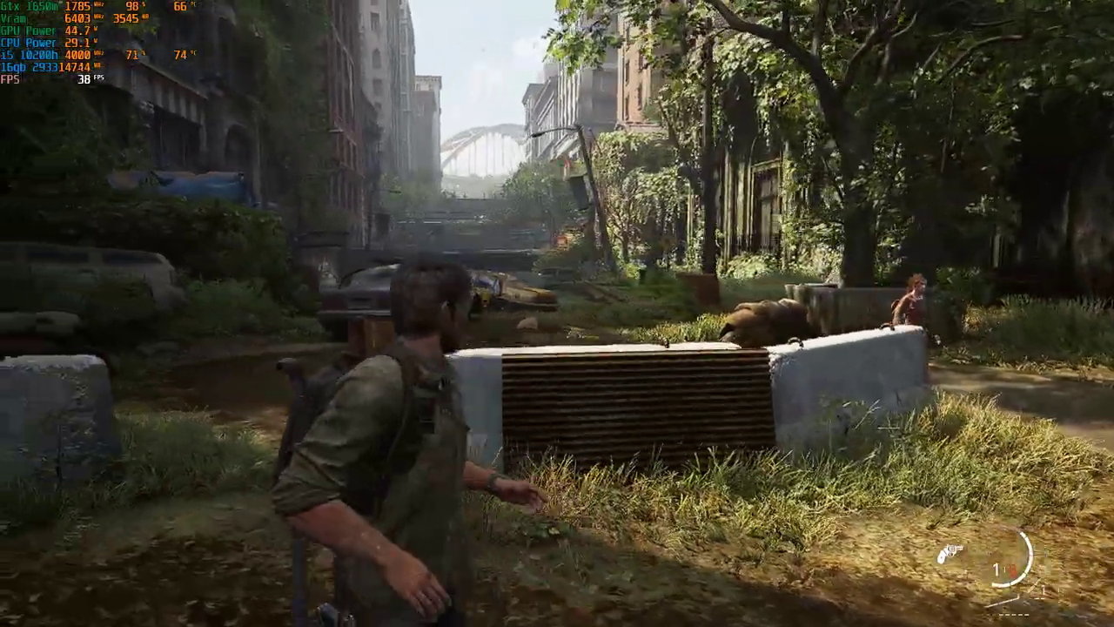
pyautogui.press('w')
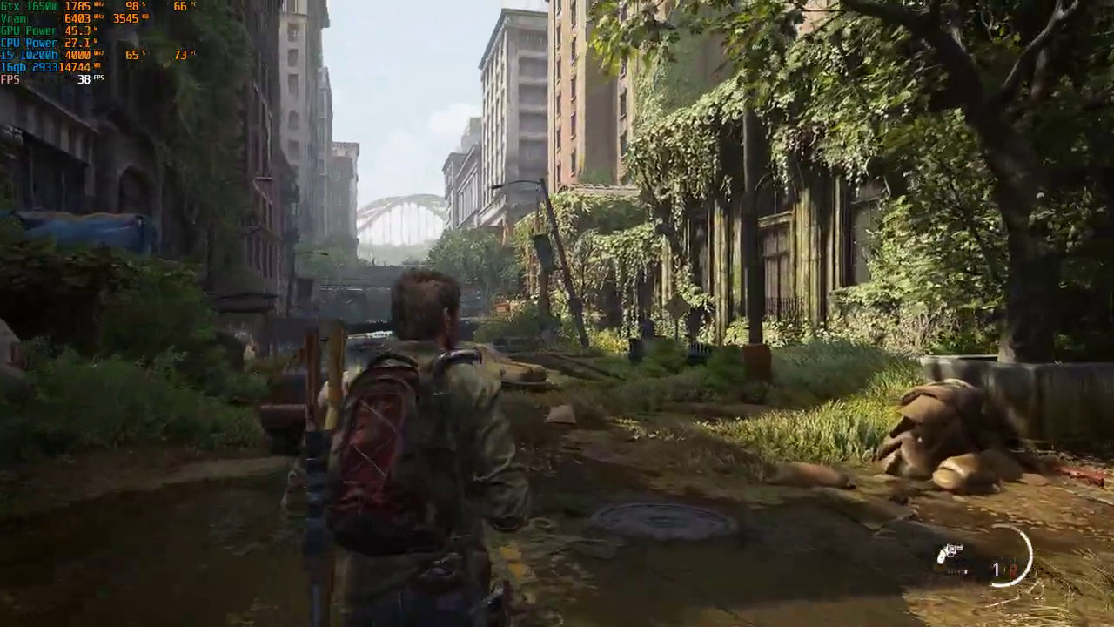
pyautogui.press('w')
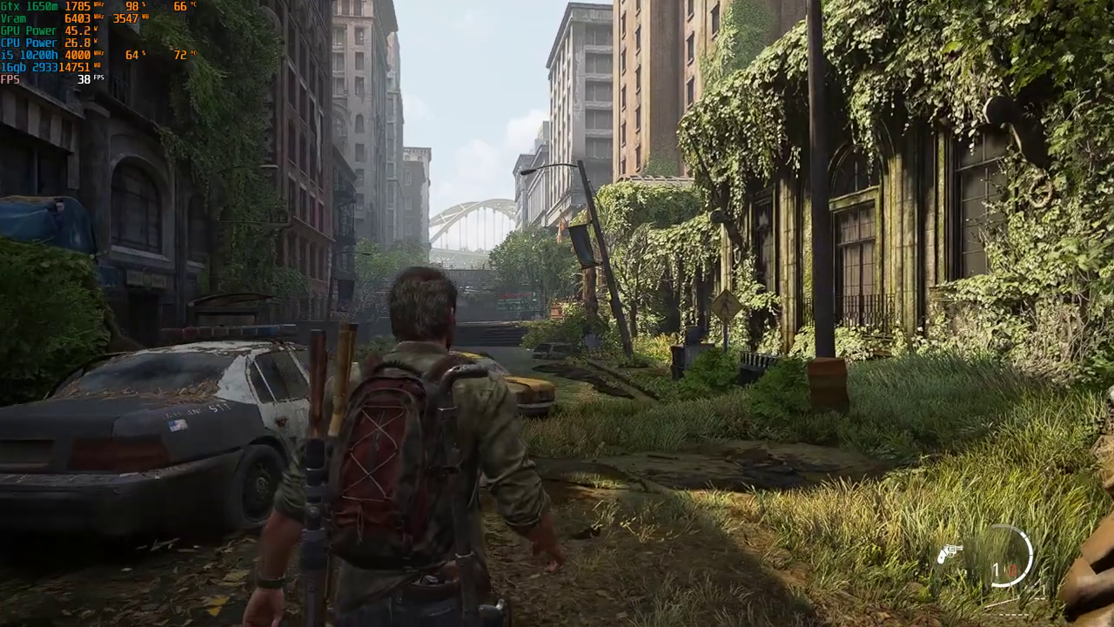
pyautogui.press('w')
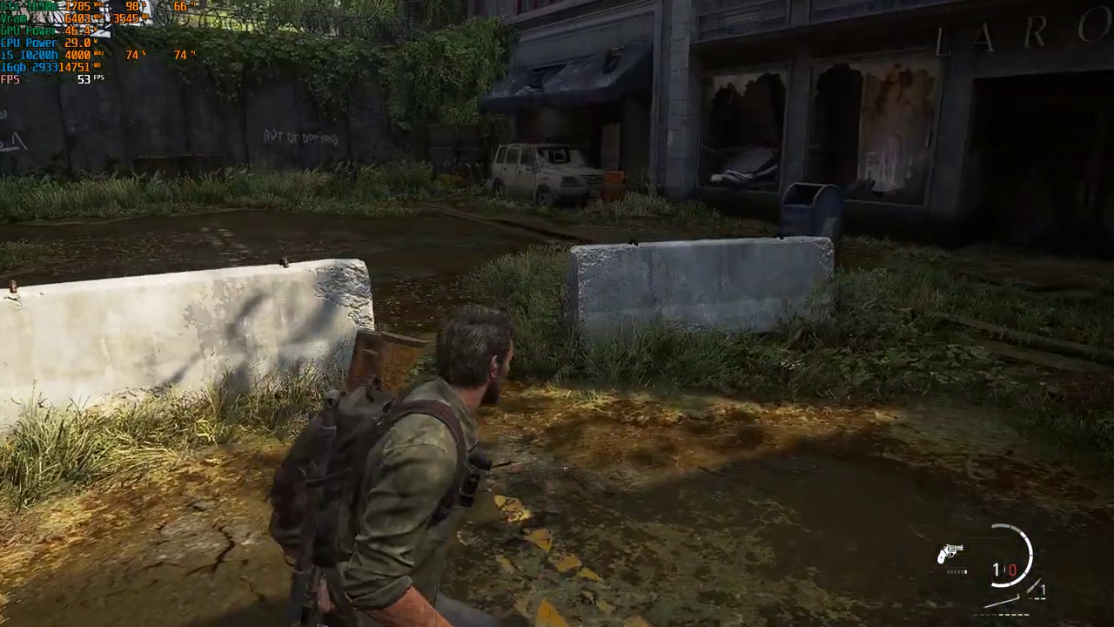
pyautogui.press('w')
# In the game's graphics options, set Characters Texture Quality and Environments Texture Quality to Medium.
pyautogui.press('Escape')
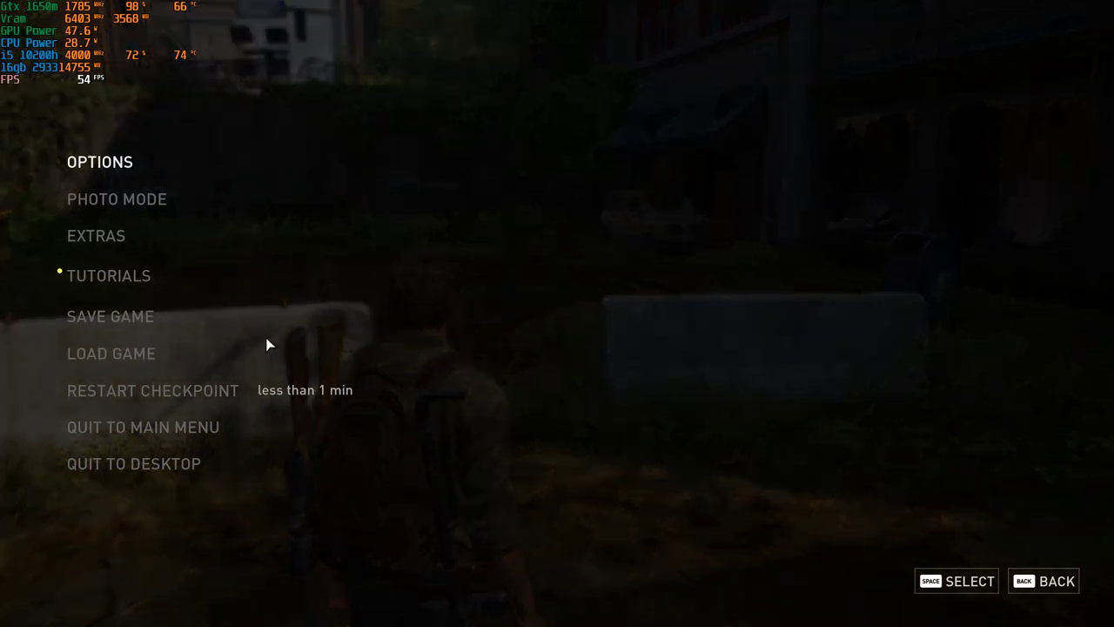
pyautogui.click(122, 169)
pyautogui.click(118, 334)
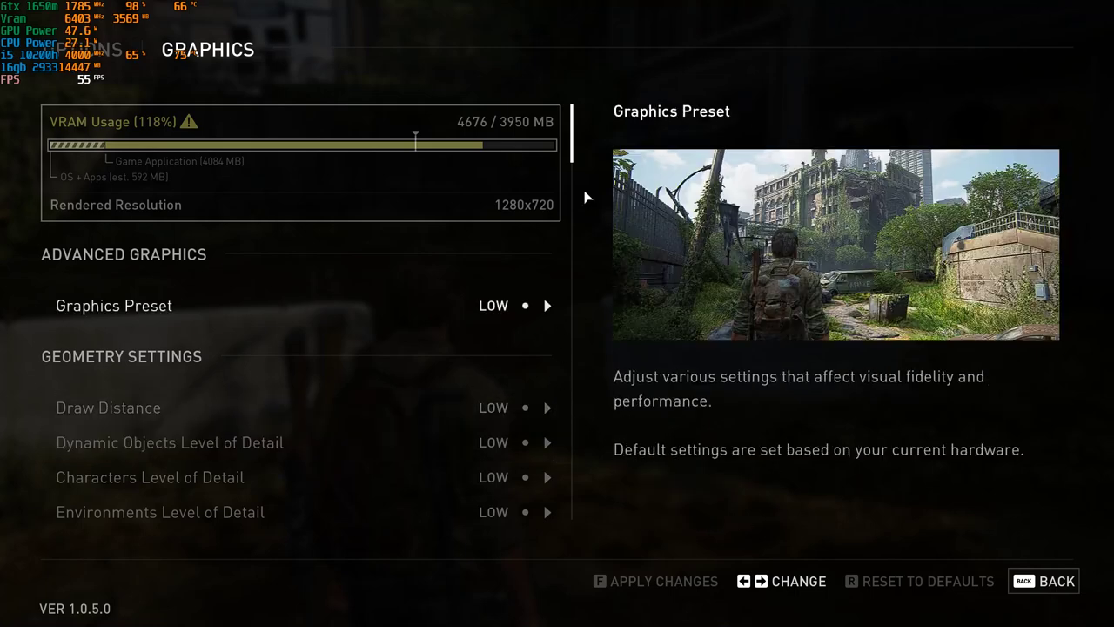
pyautogui.moveTo(574, 153); pyautogui.dragTo(566, 214)
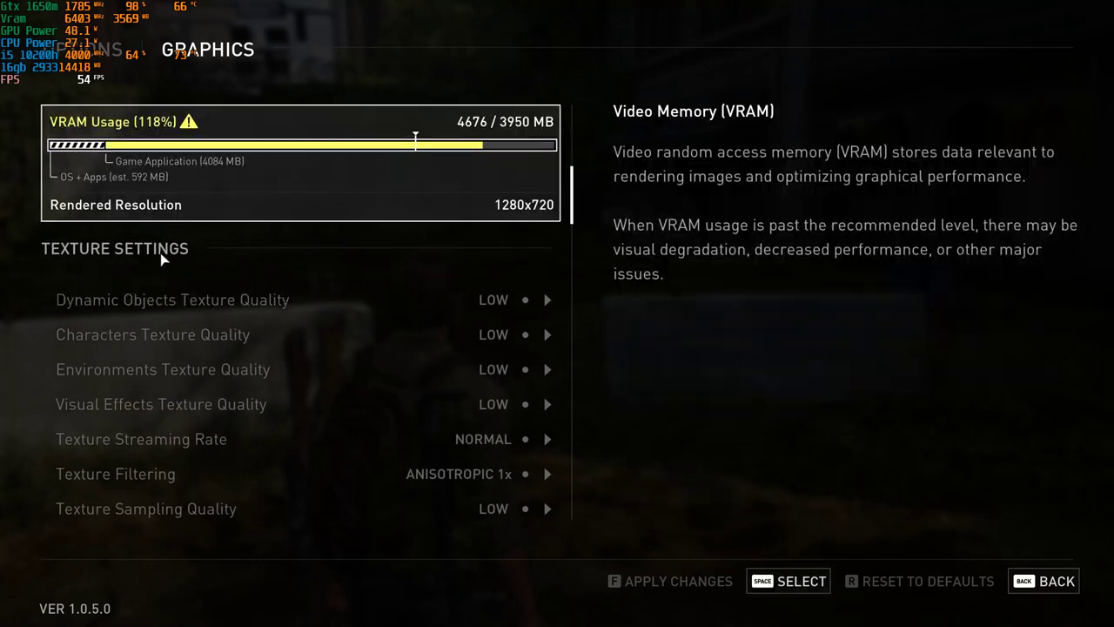
pyautogui.click(547, 335)
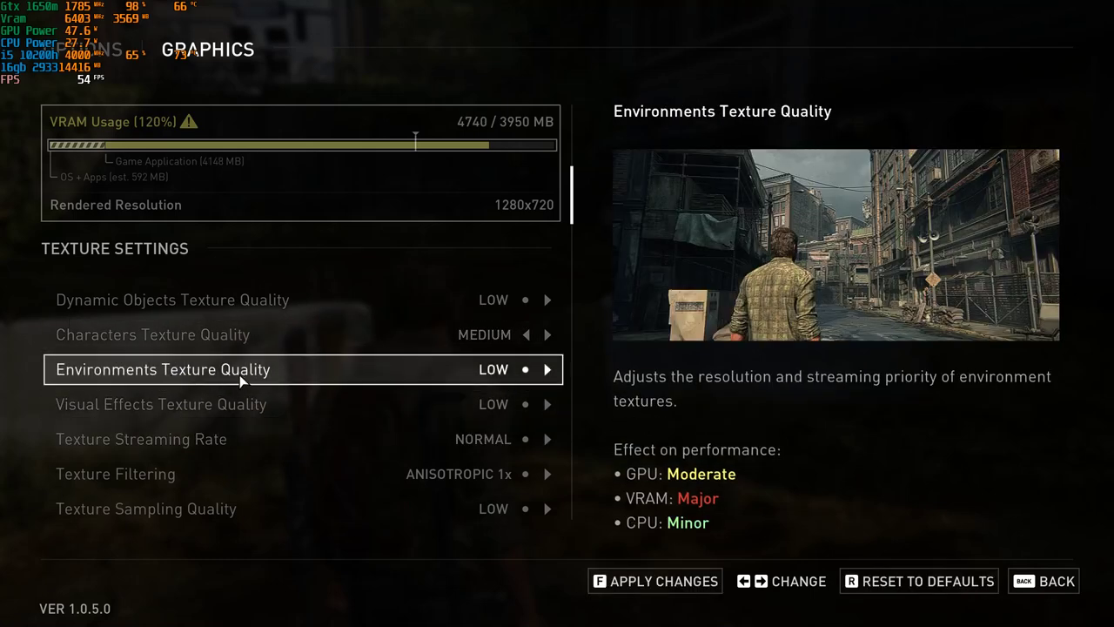
pyautogui.click(547, 369)
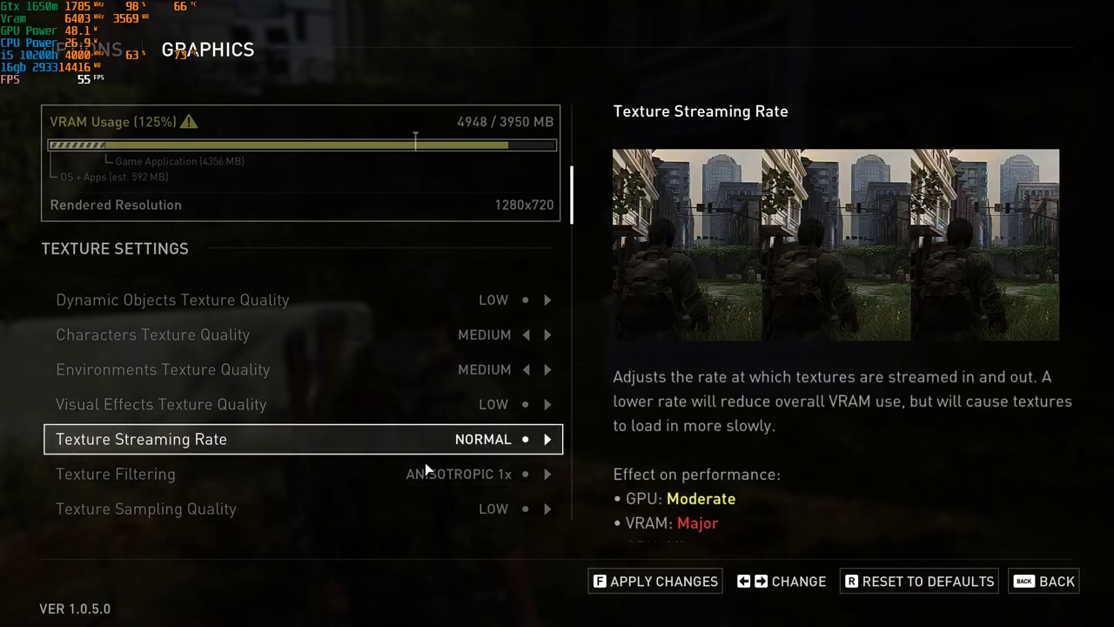
# Set Texture Filtering to Anisotropic 16x in the texture settings.
pyautogui.click(547, 473)
pyautogui.click(548, 474)
pyautogui.click(547, 474)
pyautogui.click(549, 475)
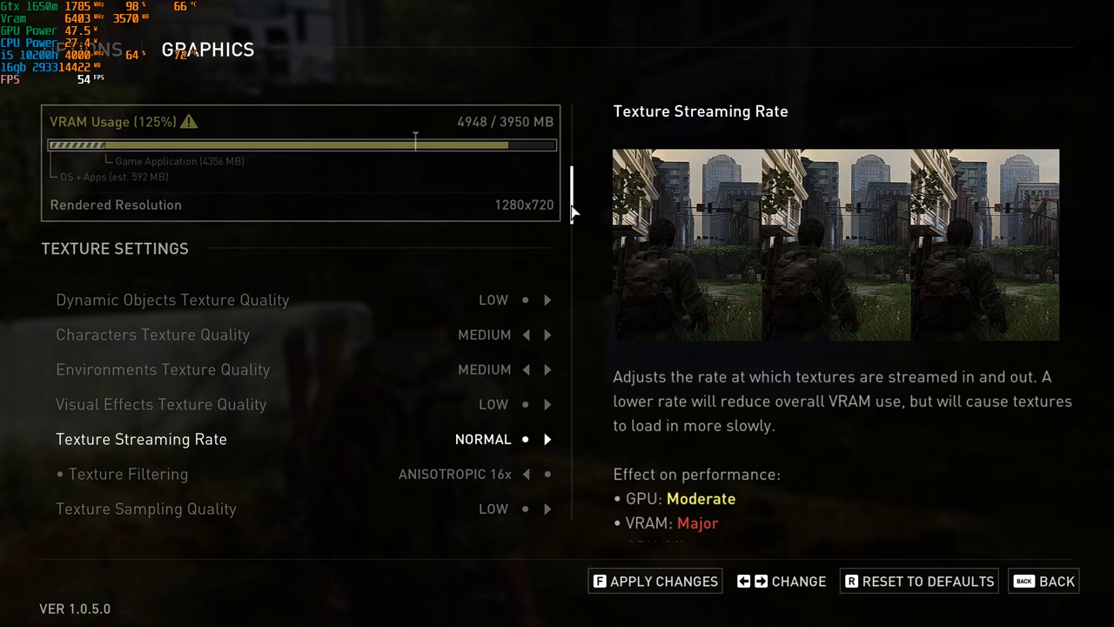
# Set Ambient Shadows Quality to Quarter Resolution in the lighting settings.
pyautogui.moveTo(573, 211); pyautogui.dragTo(570, 268)
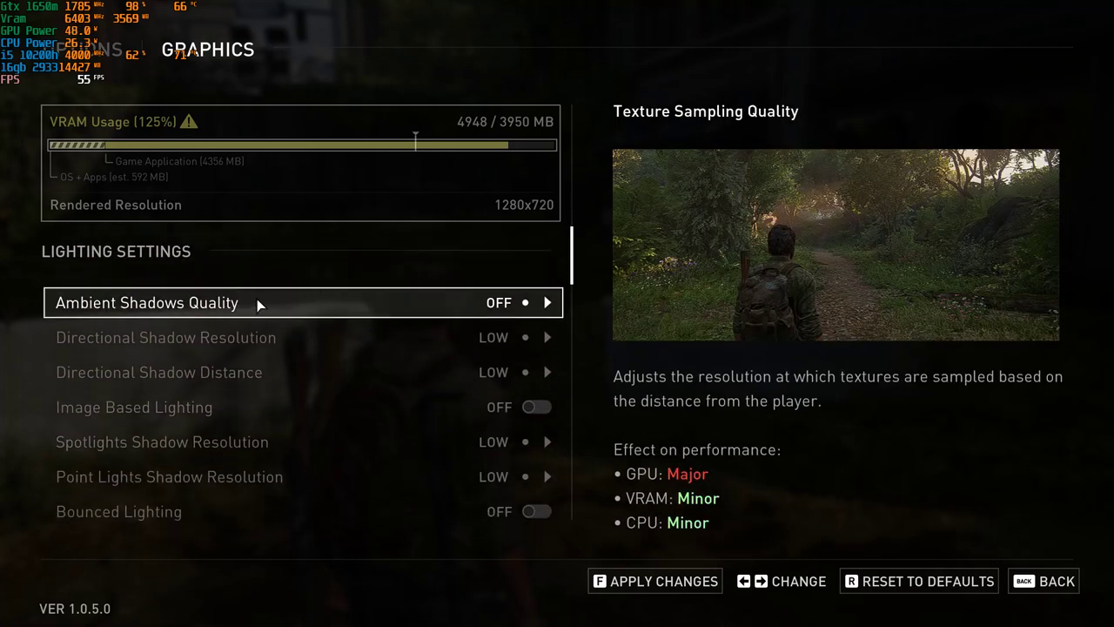
pyautogui.click(546, 303)
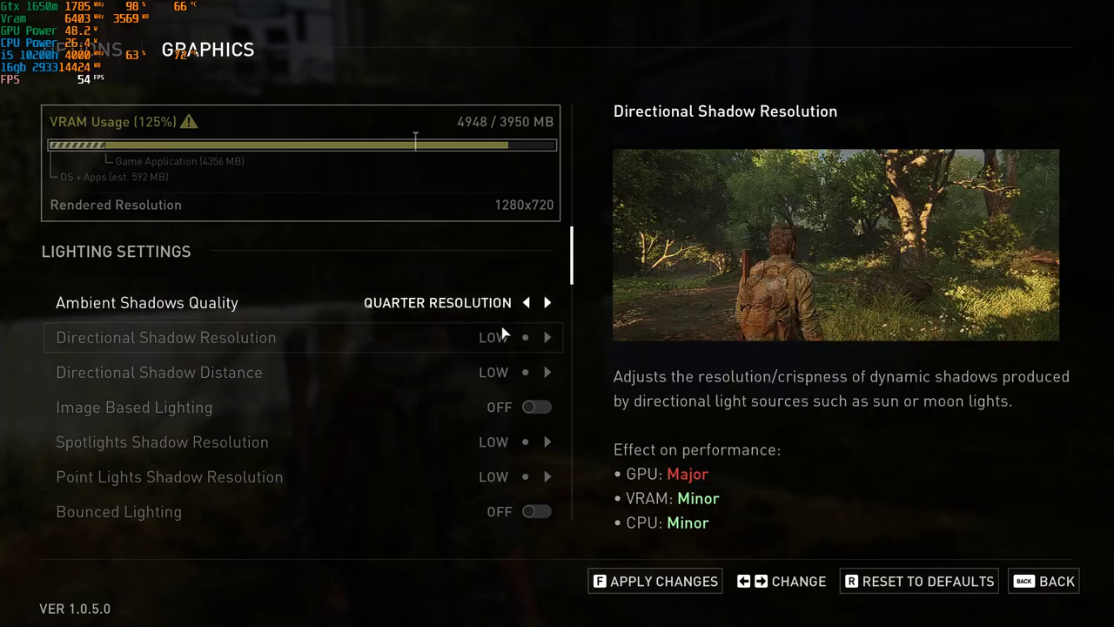
pyautogui.click(526, 303)
pyautogui.click(547, 303)
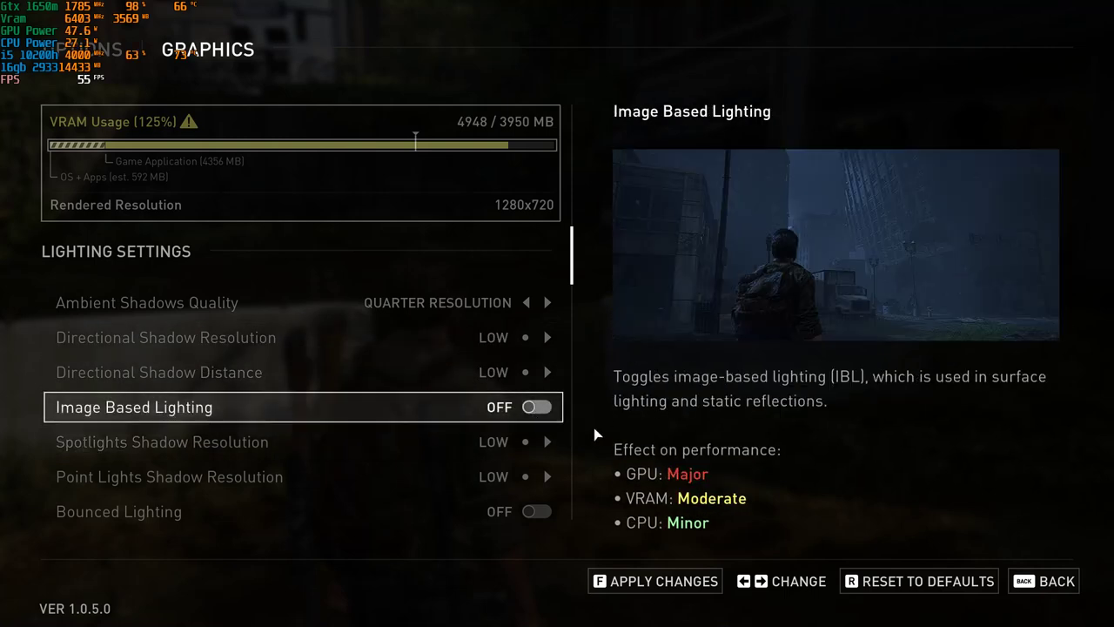
# Toggle Image Based Lighting on and back off, apply the pending graphics changes and return to the game.
pyautogui.click(532, 409)
pyautogui.click(533, 410)
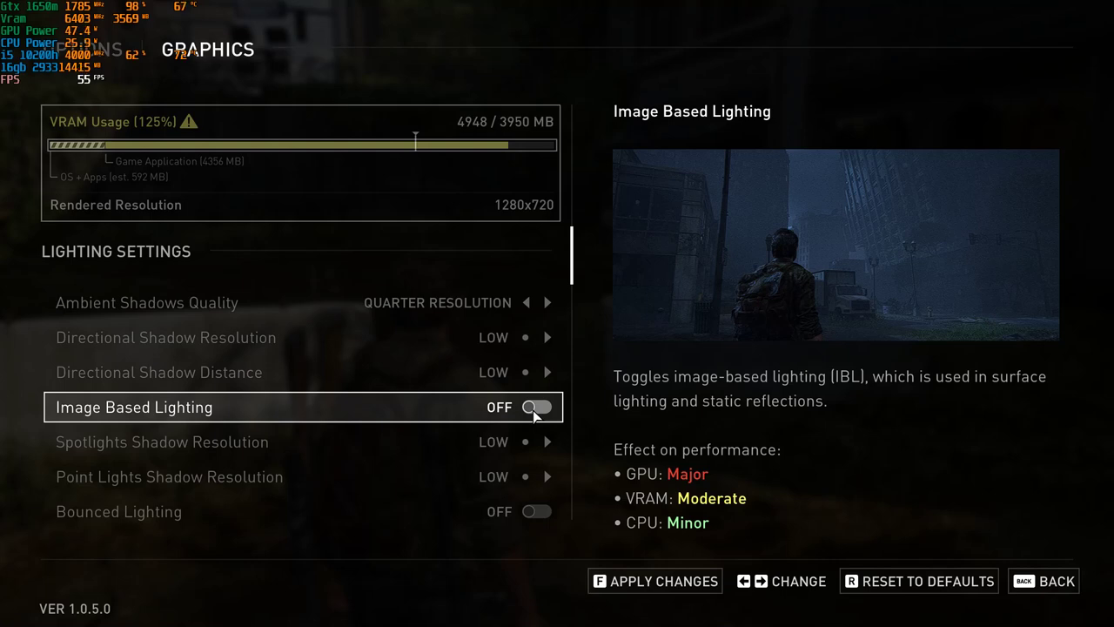
pyautogui.press('Escape')
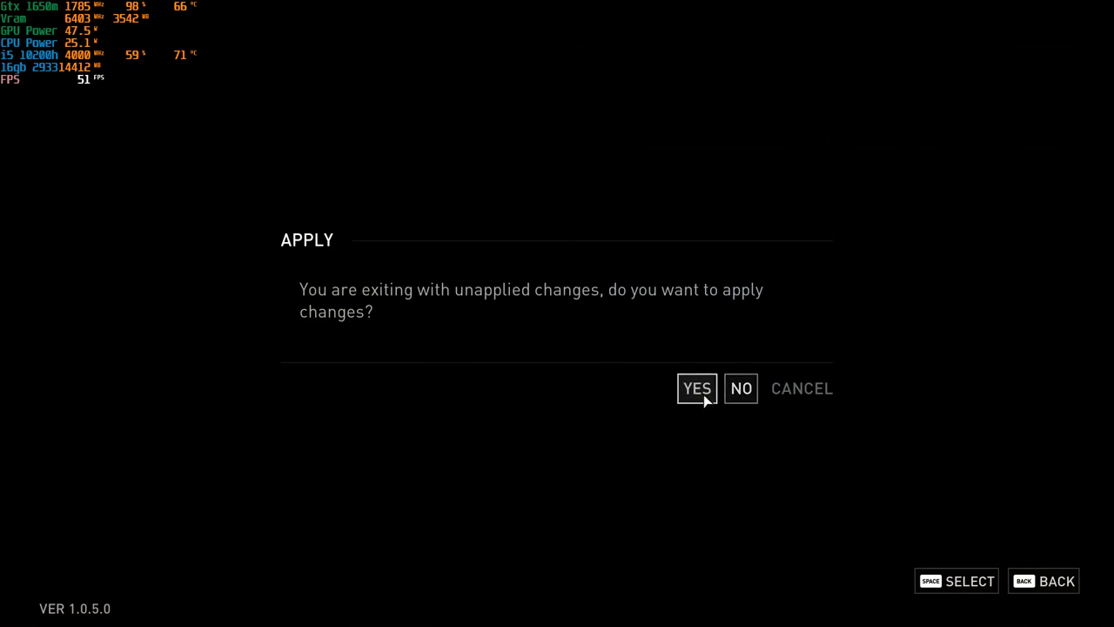
pyautogui.click(697, 389)
pyautogui.press('Escape')
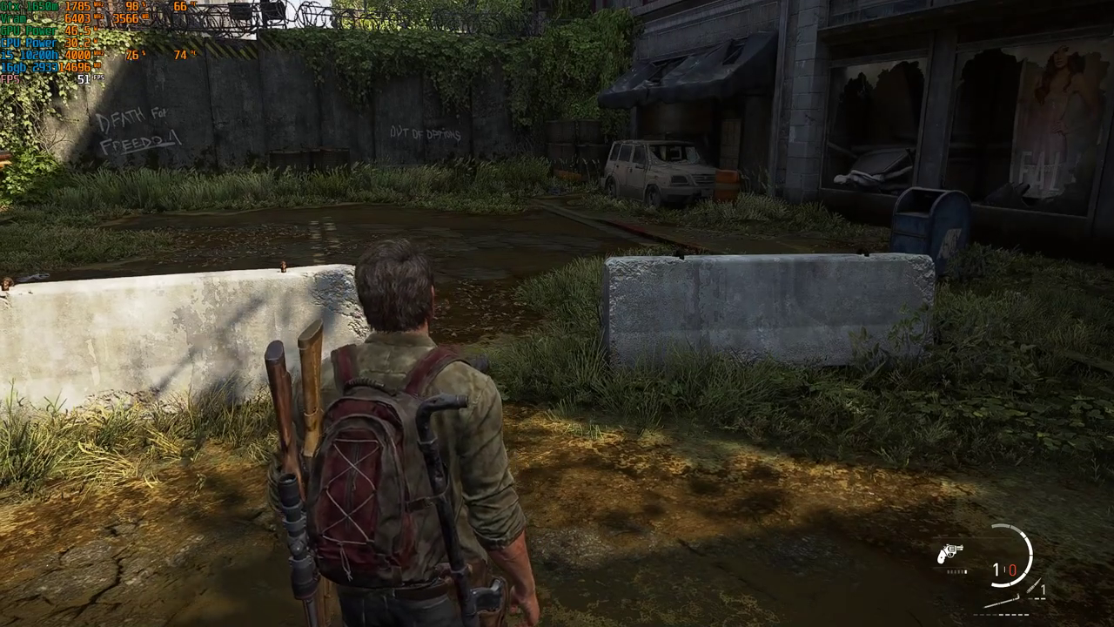
# Turn on Image Based Lighting in the graphics options, apply the change and return to the game.
pyautogui.press('Escape')
pyautogui.click(117, 168)
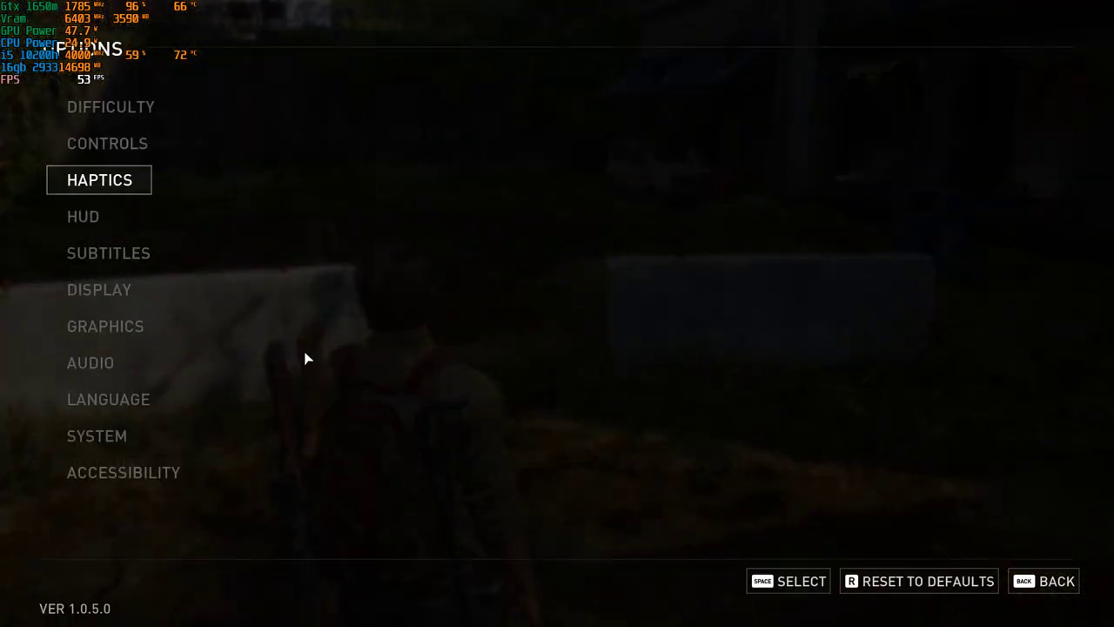
pyautogui.click(121, 326)
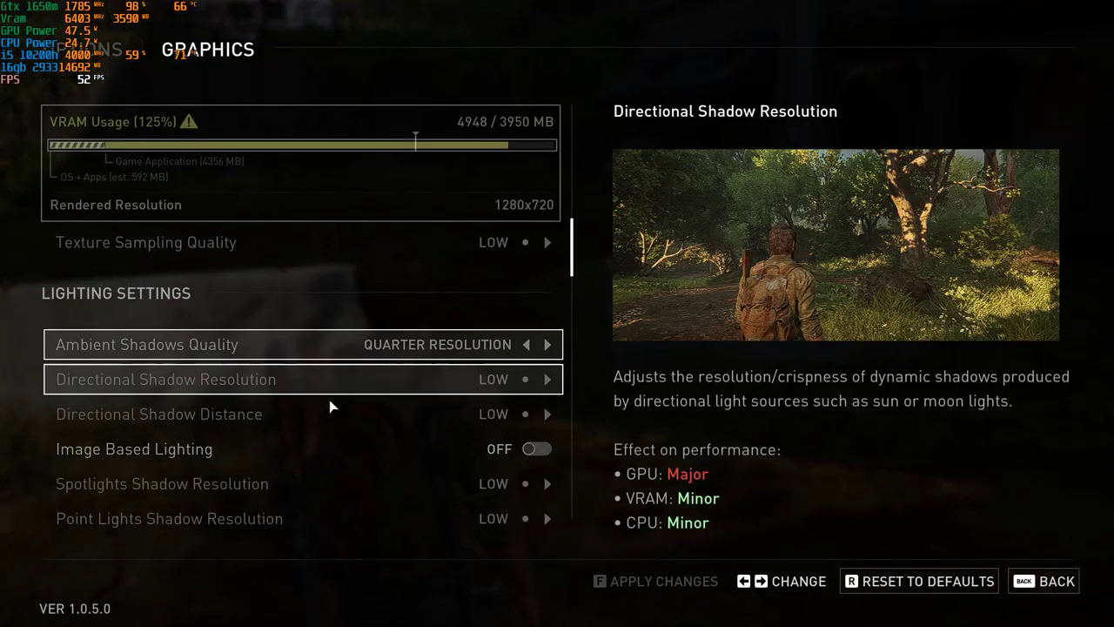
pyautogui.click(533, 451)
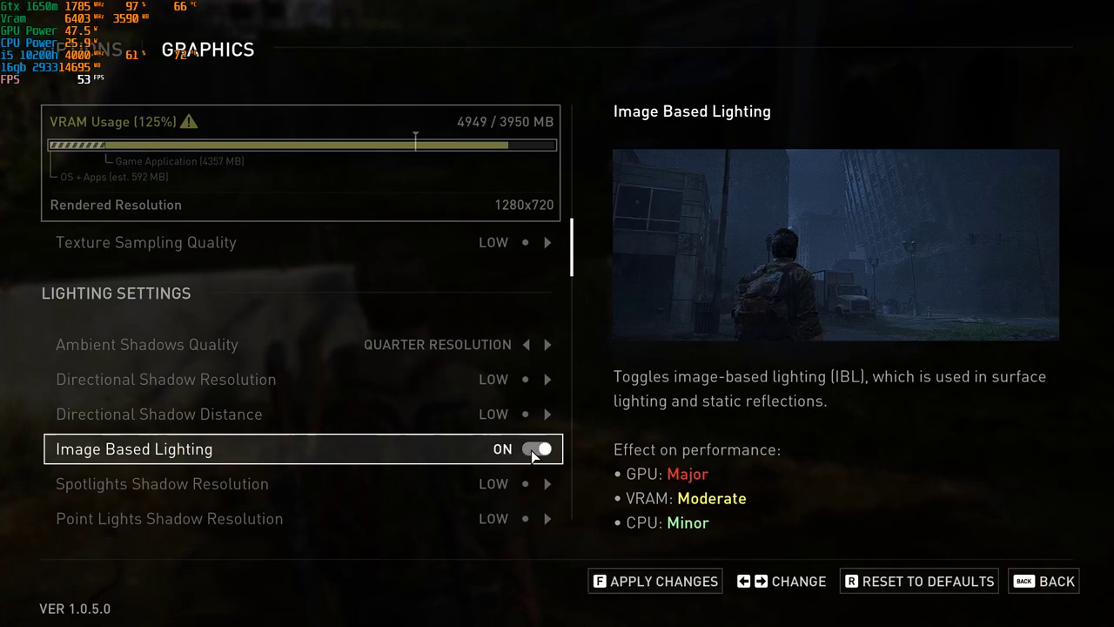
pyautogui.click(670, 576)
pyautogui.click(766, 383)
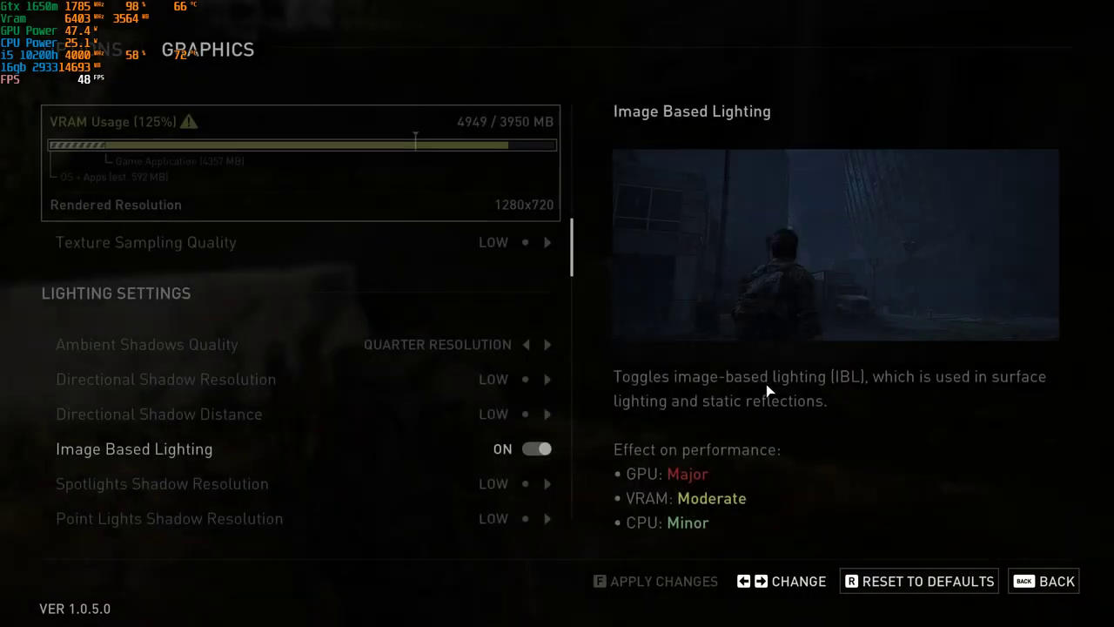
pyautogui.press('Escape')
# Walk around the street again to check the visuals and frame rate with Image Based Lighting on.
pyautogui.press('w')
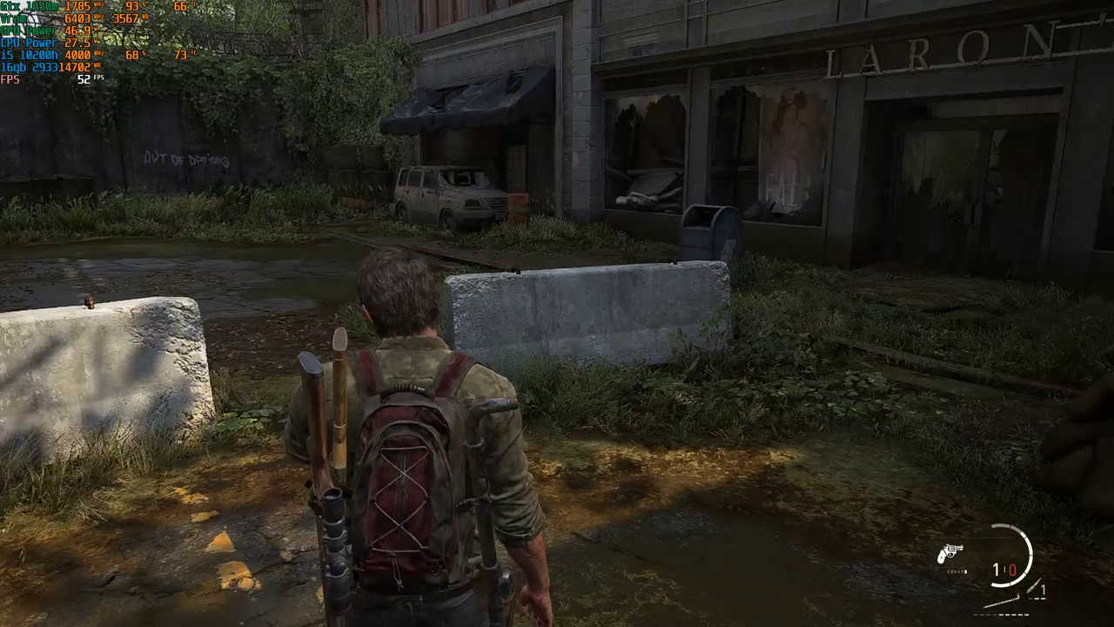
pyautogui.press('w')
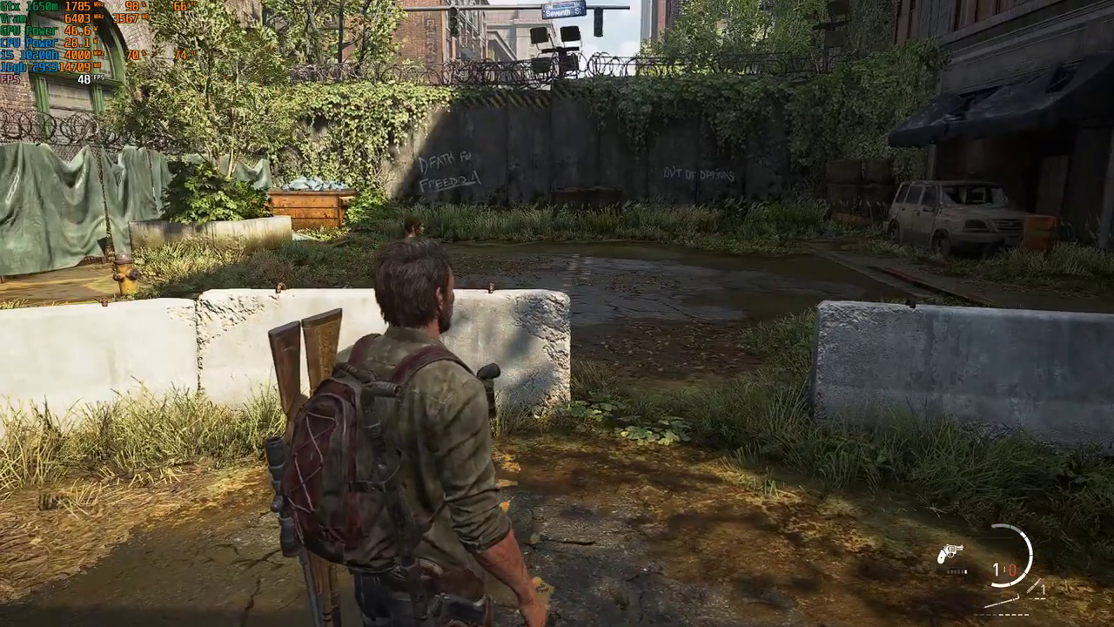
pyautogui.press('w')
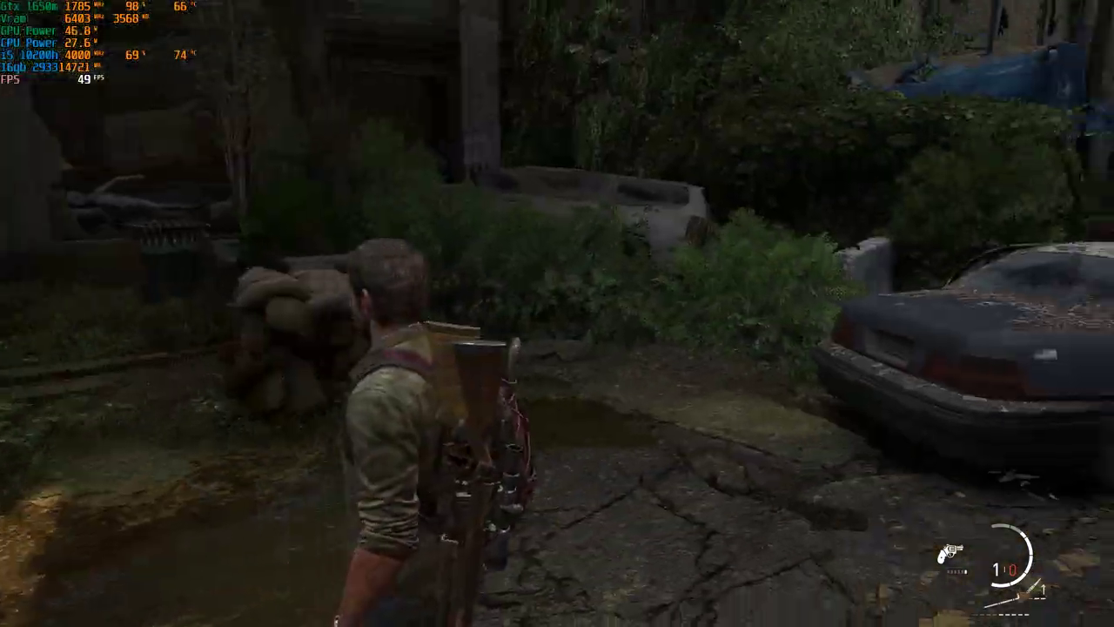
pyautogui.press('w')
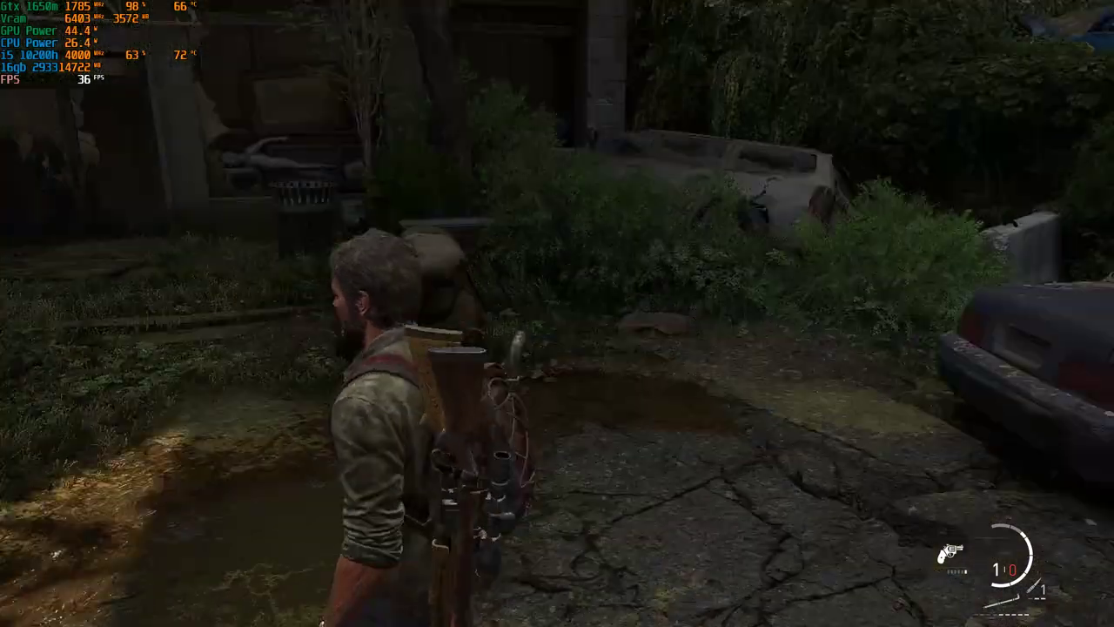
pyautogui.press('w')
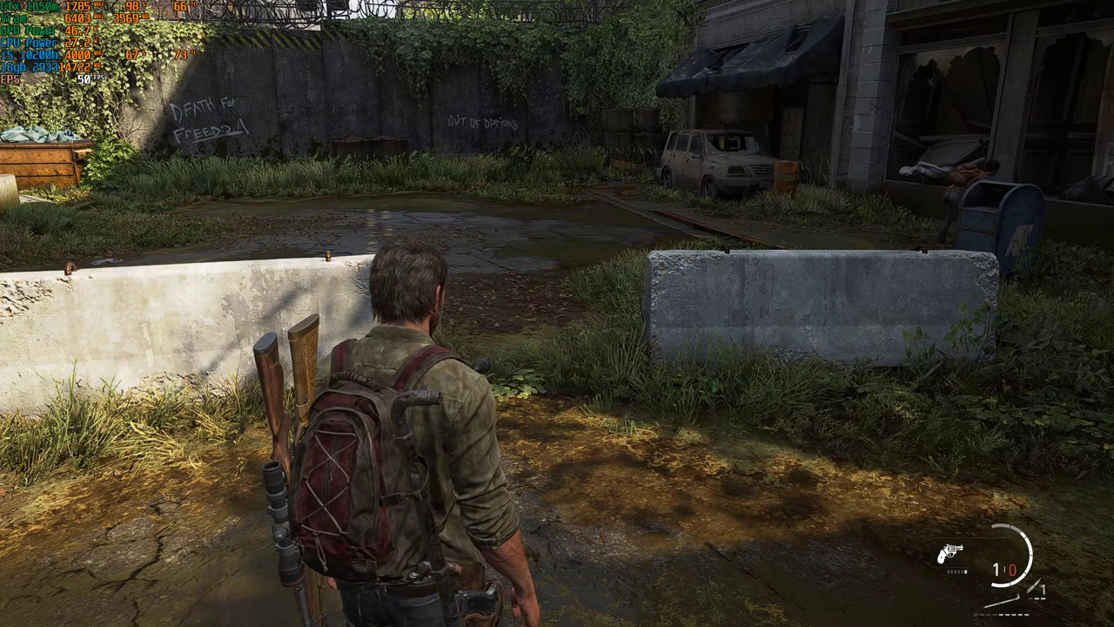
# Reopen the graphics options and turn on Screen Space Ambient Occlusion in the lighting settings.
pyautogui.press('Escape')
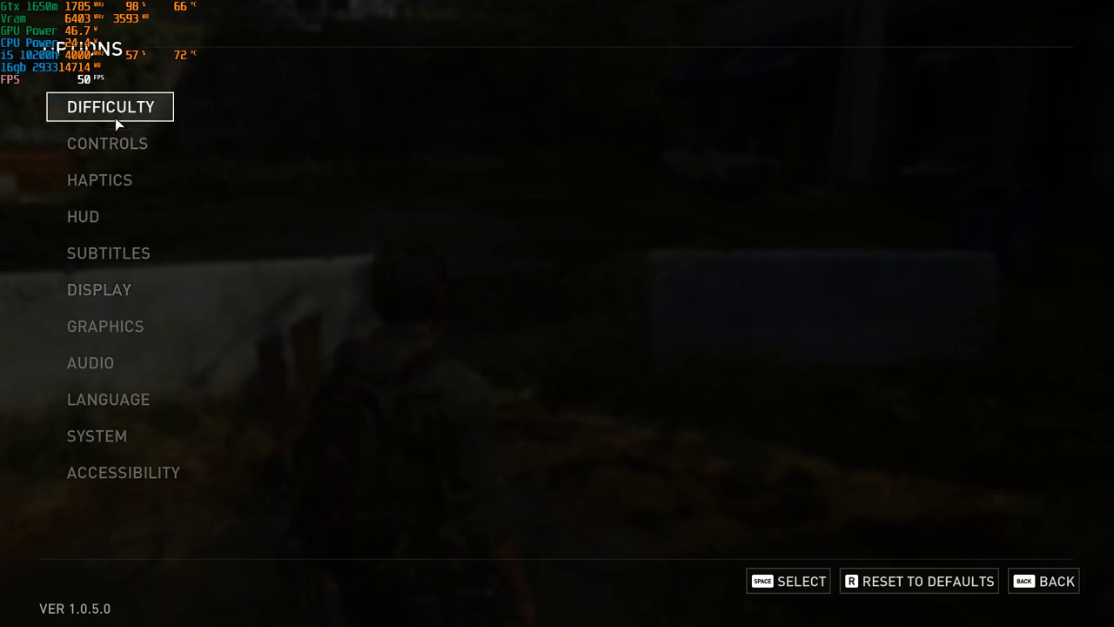
pyautogui.click(109, 322)
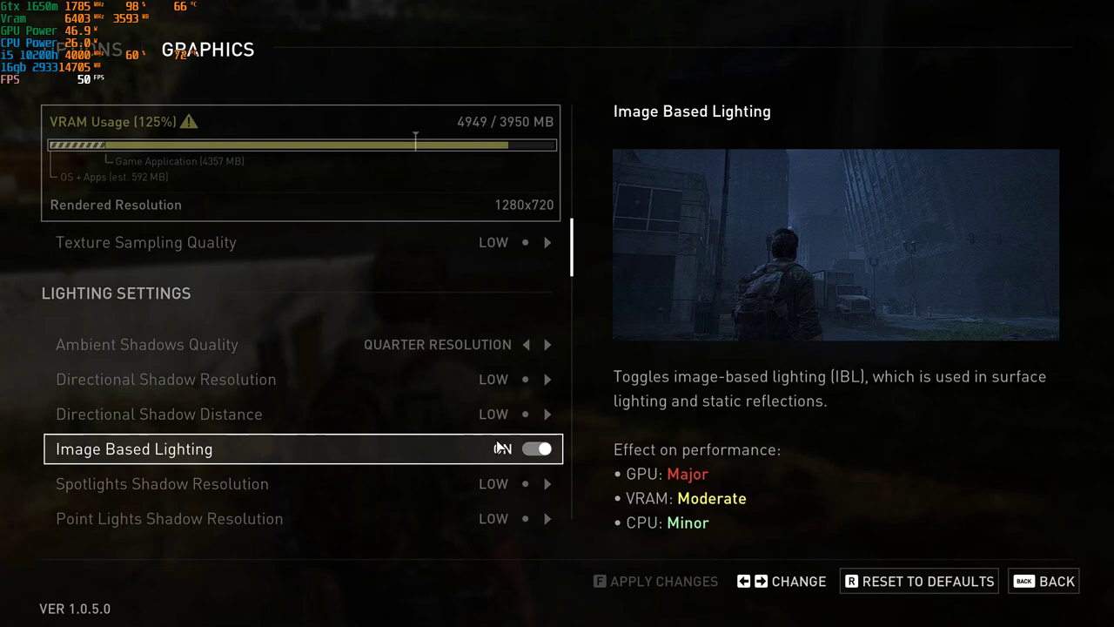
pyautogui.scroll(-3, 574, 261)
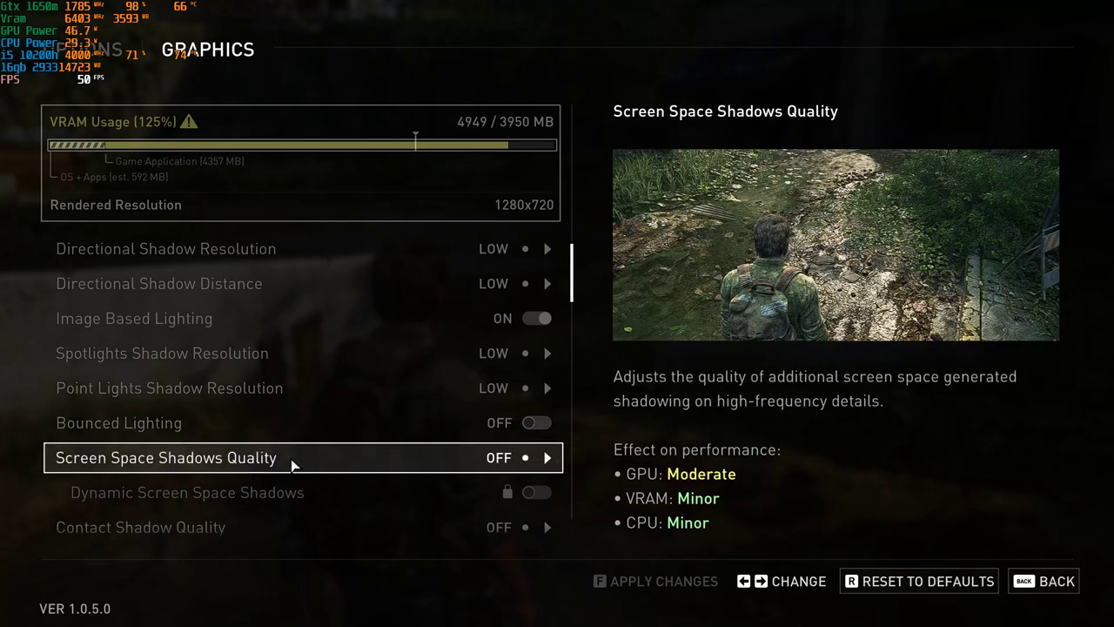
pyautogui.scroll(-5, 571, 288)
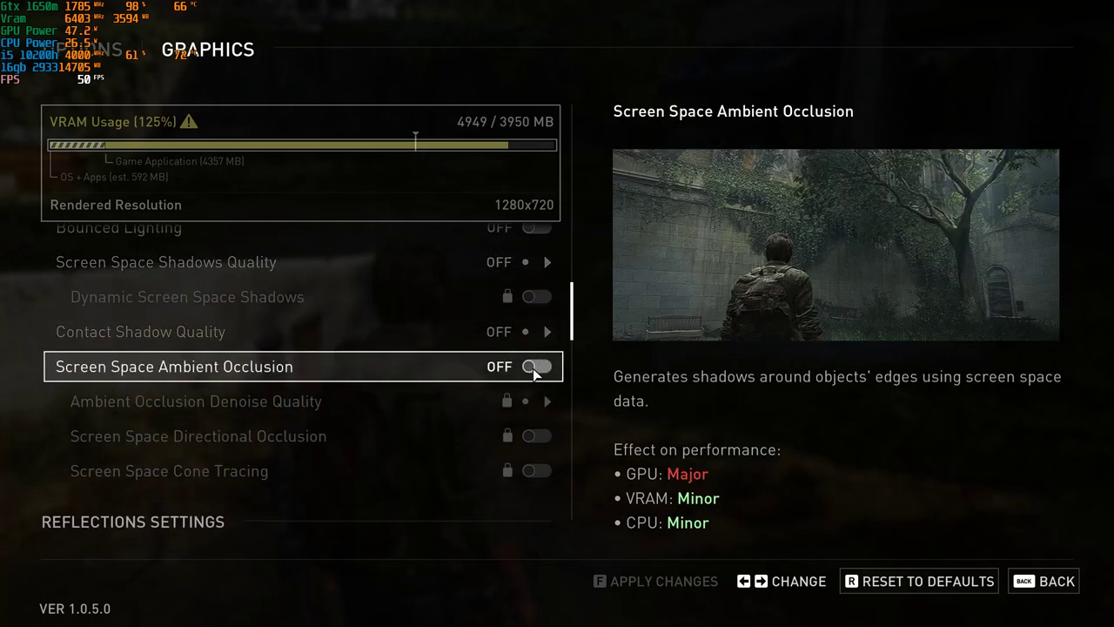
pyautogui.click(534, 368)
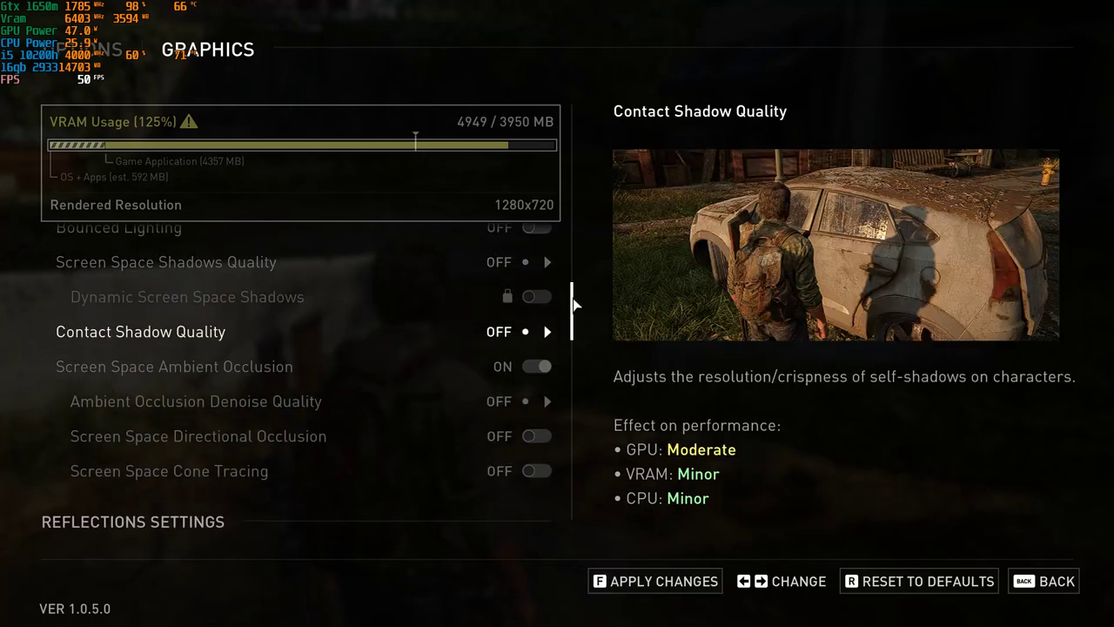
# Turn on Screen Space Cone Tracing under Screen Space Ambient Occlusion.
pyautogui.scroll(-2, 574, 302)
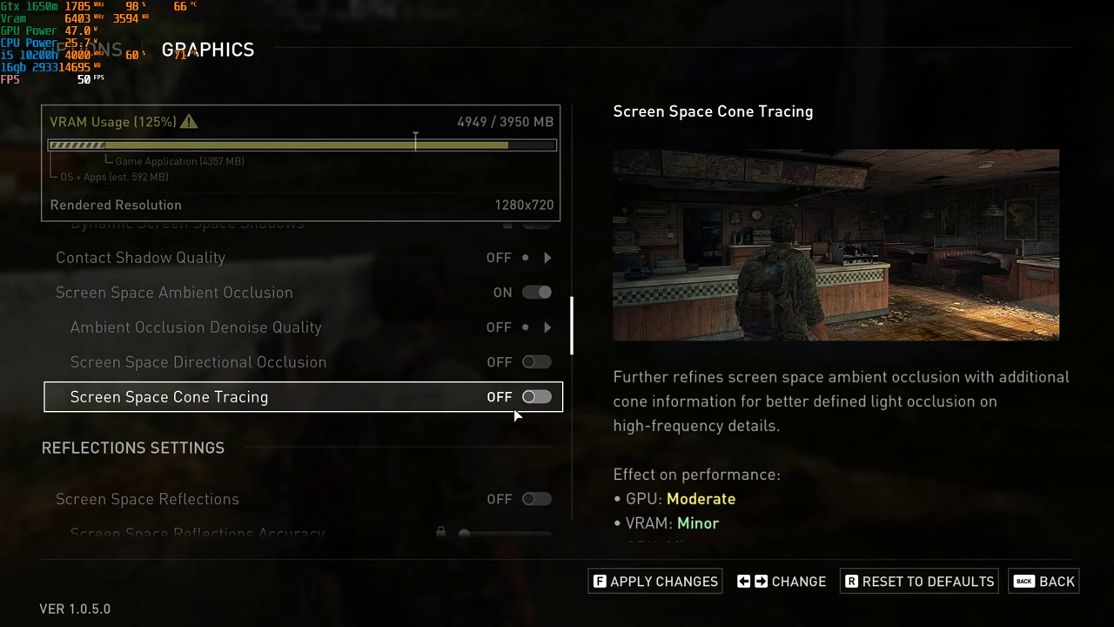
pyautogui.click(537, 397)
pyautogui.click(537, 396)
pyautogui.click(537, 396)
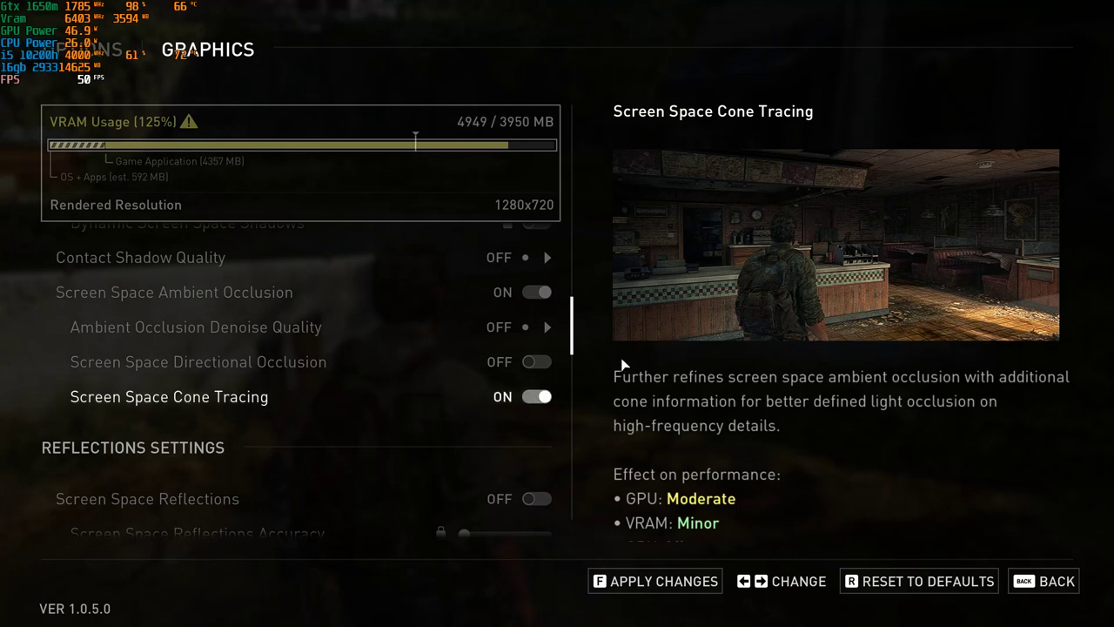
# Set Effects Density to Very Low in the visual effects settings.
pyautogui.moveTo(569, 322); pyautogui.dragTo(562, 401)
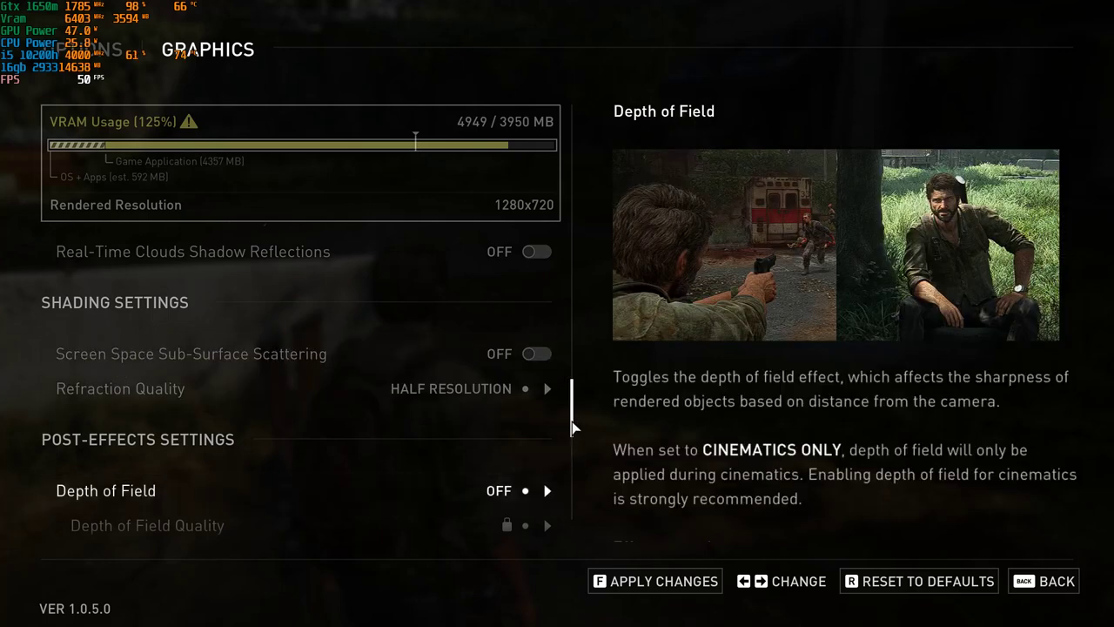
pyautogui.moveTo(572, 427); pyautogui.dragTo(572, 498)
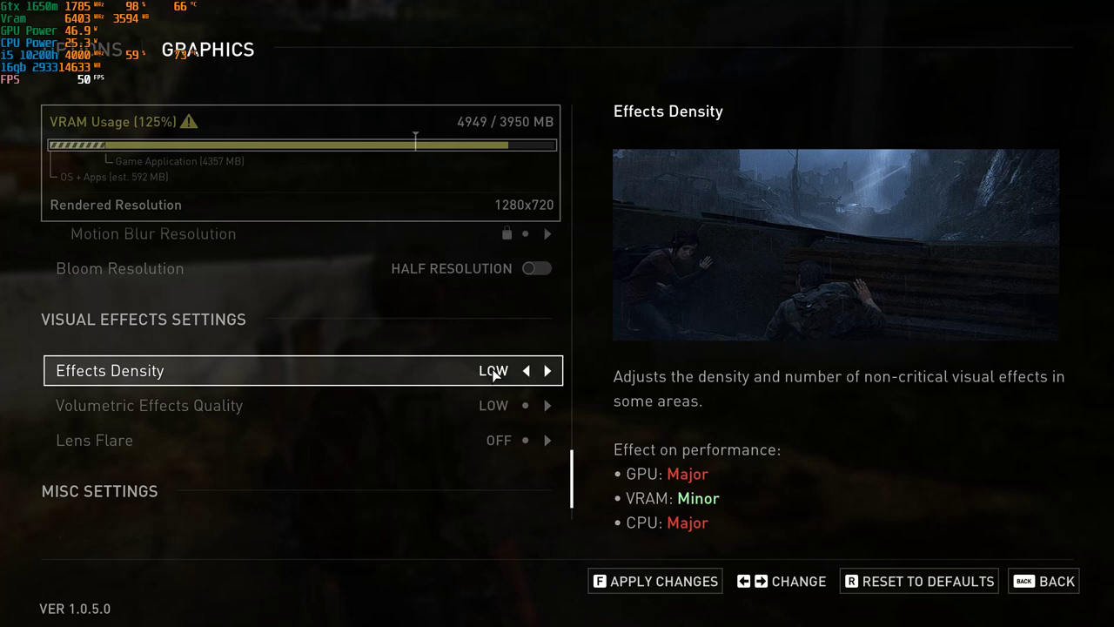
pyautogui.click(527, 371)
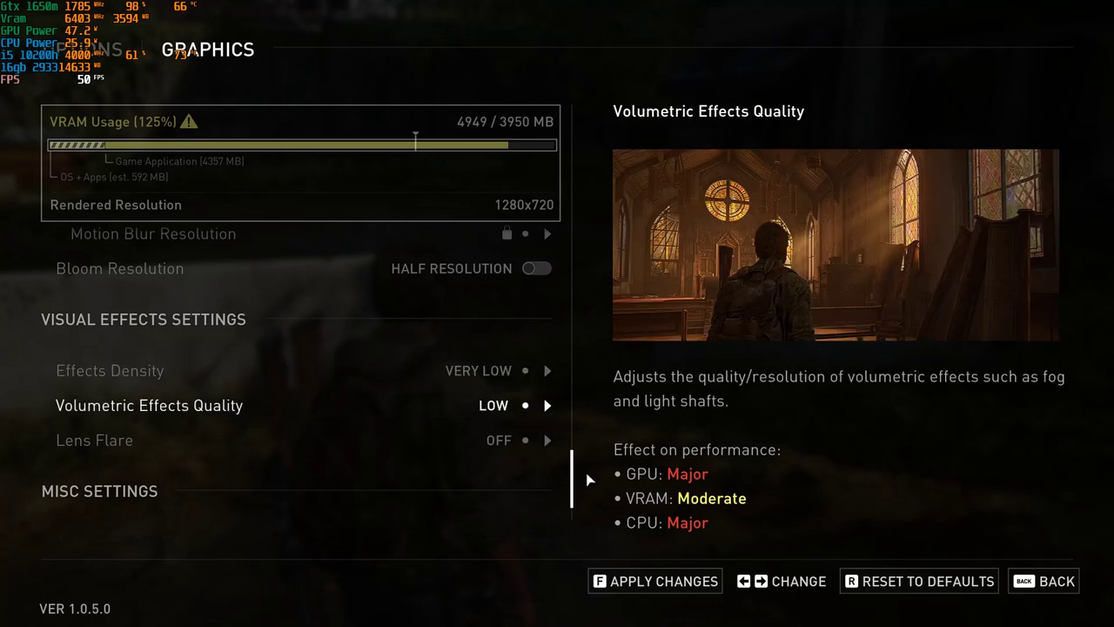
# Set Ambient Character Density to Very Low in the misc settings.
pyautogui.scroll(-2, 574, 474)
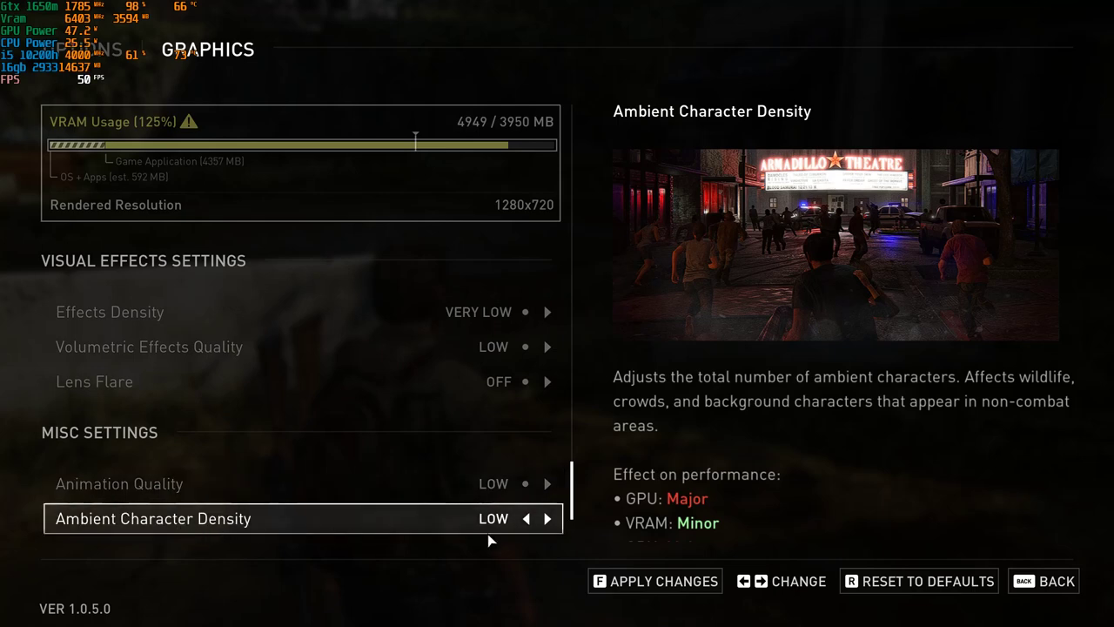
pyautogui.click(524, 519)
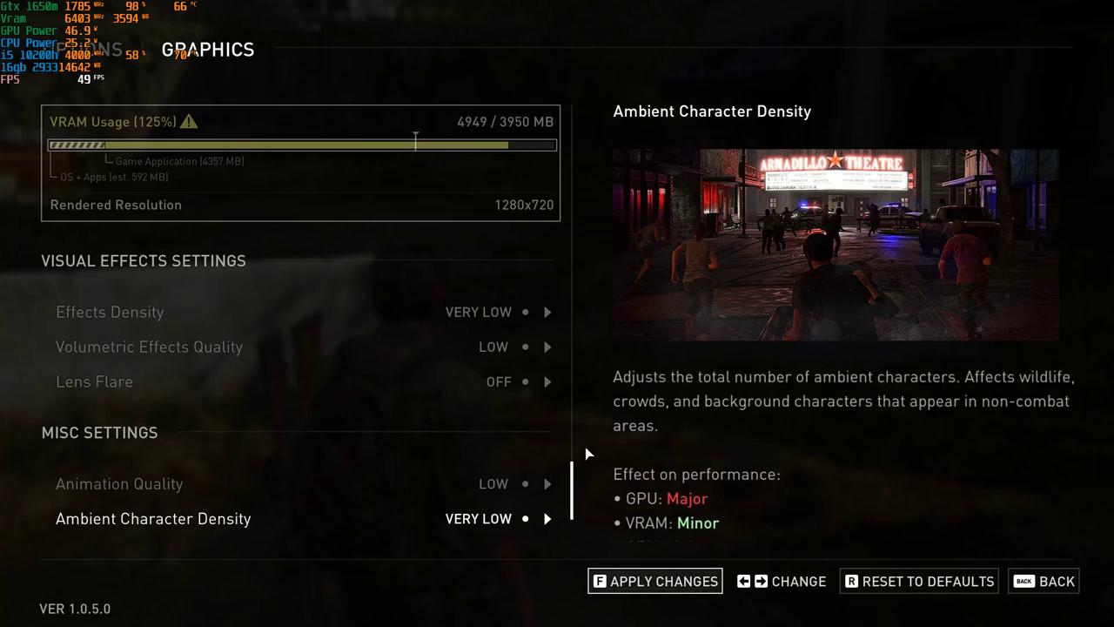
# Review all graphics options from VRAM usage through texture, lighting, reflections and visual effects down to the misc settings.
pyautogui.moveTo(572, 473); pyautogui.dragTo(574, 140)
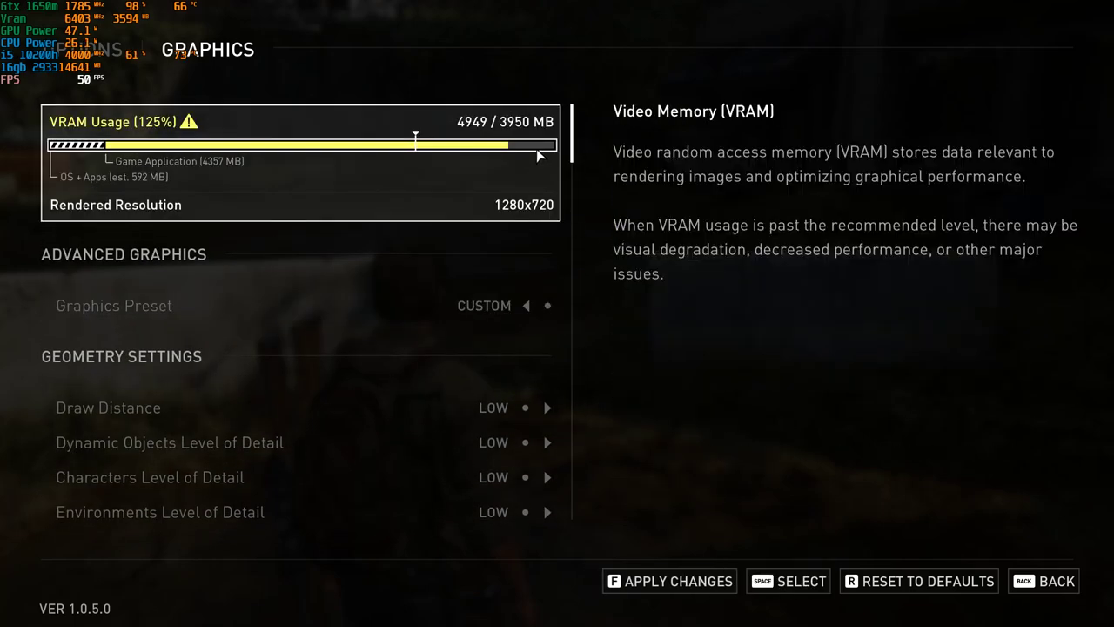
pyautogui.moveTo(574, 139); pyautogui.dragTo(574, 205)
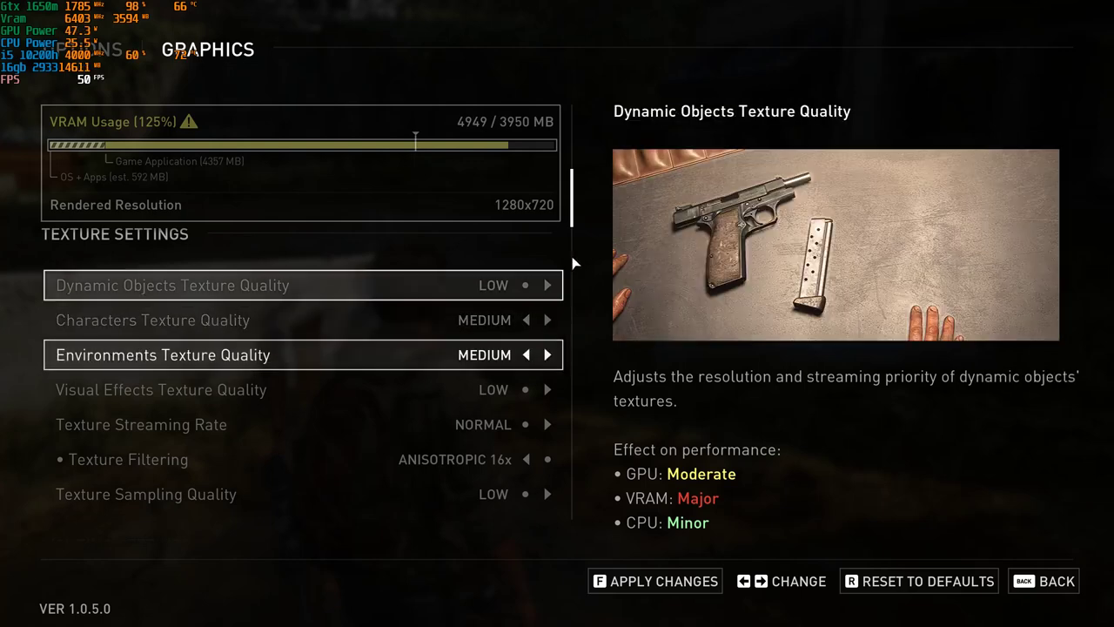
pyautogui.moveTo(573, 218); pyautogui.dragTo(575, 242)
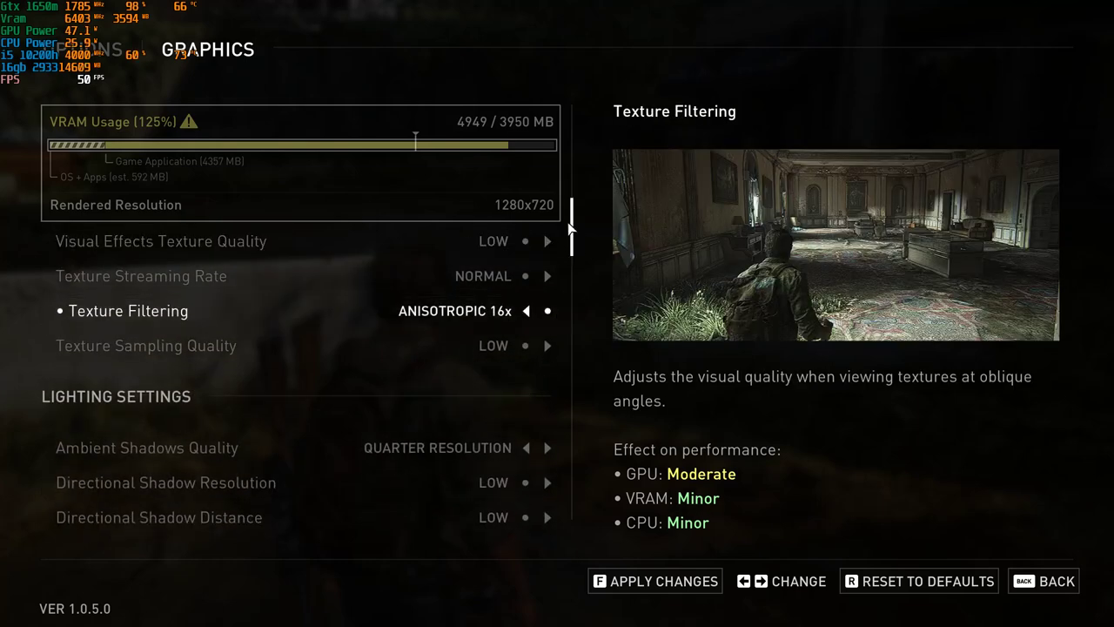
pyautogui.moveTo(573, 229); pyautogui.dragTo(557, 261)
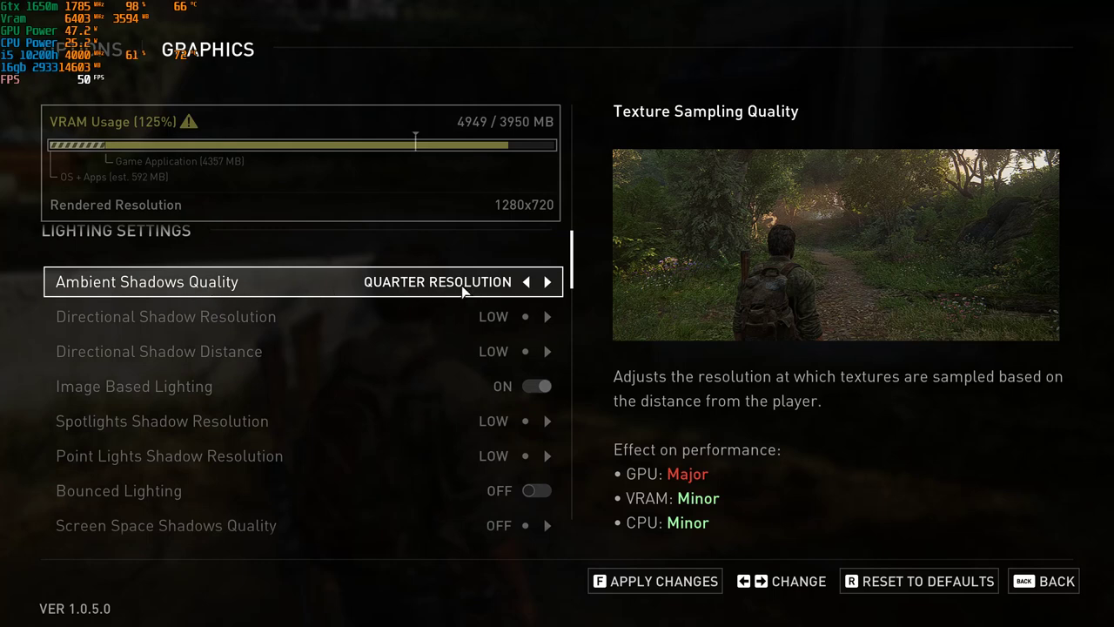
pyautogui.moveTo(573, 256); pyautogui.dragTo(576, 268)
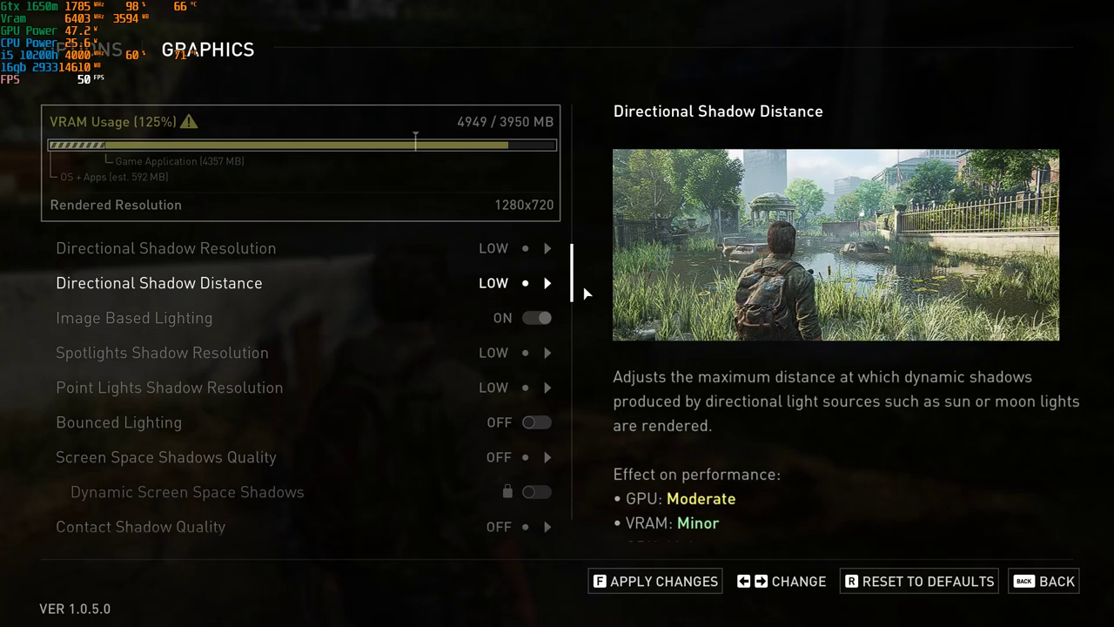
pyautogui.moveTo(576, 287); pyautogui.dragTo(575, 294)
pyautogui.scroll(-4, 573, 294)
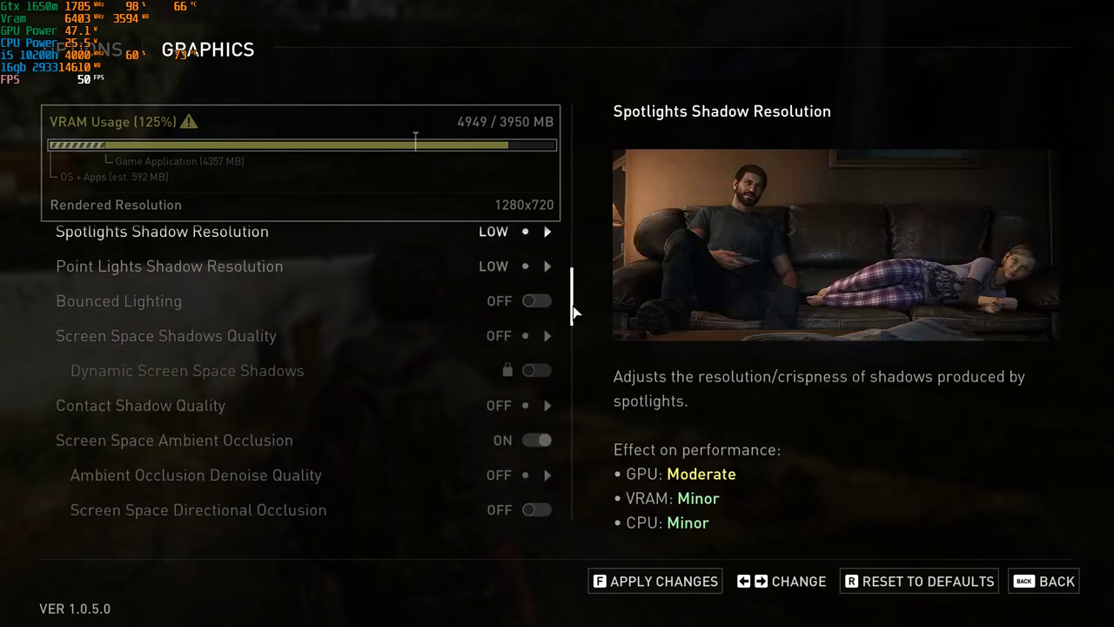
pyautogui.scroll(-2, 573, 326)
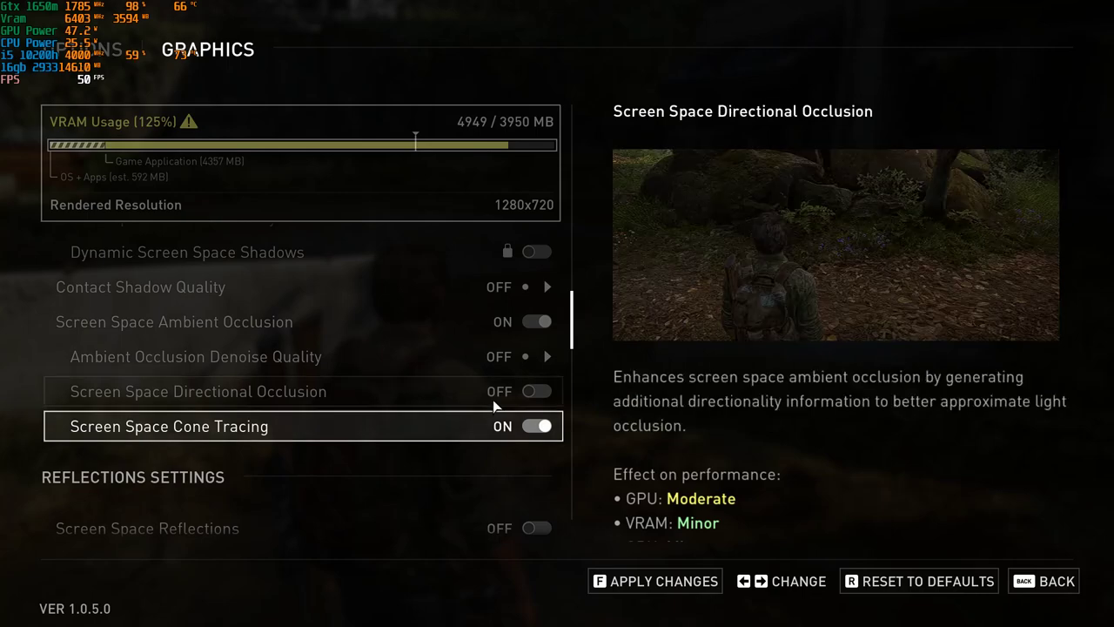
pyautogui.moveTo(571, 338); pyautogui.dragTo(589, 487)
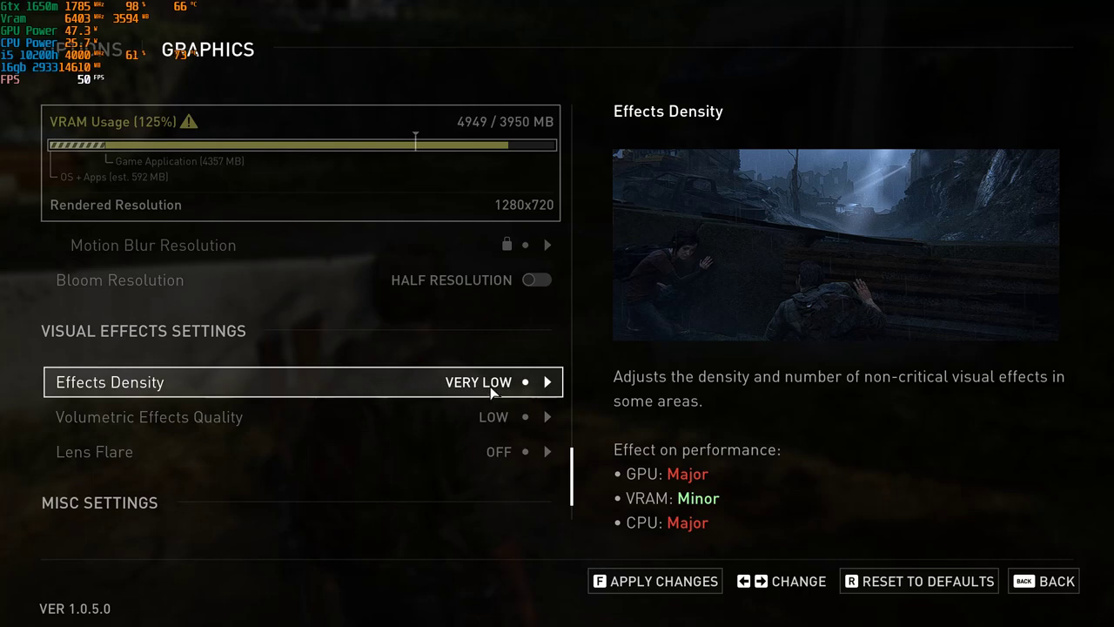
pyautogui.moveTo(572, 472); pyautogui.dragTo(574, 499)
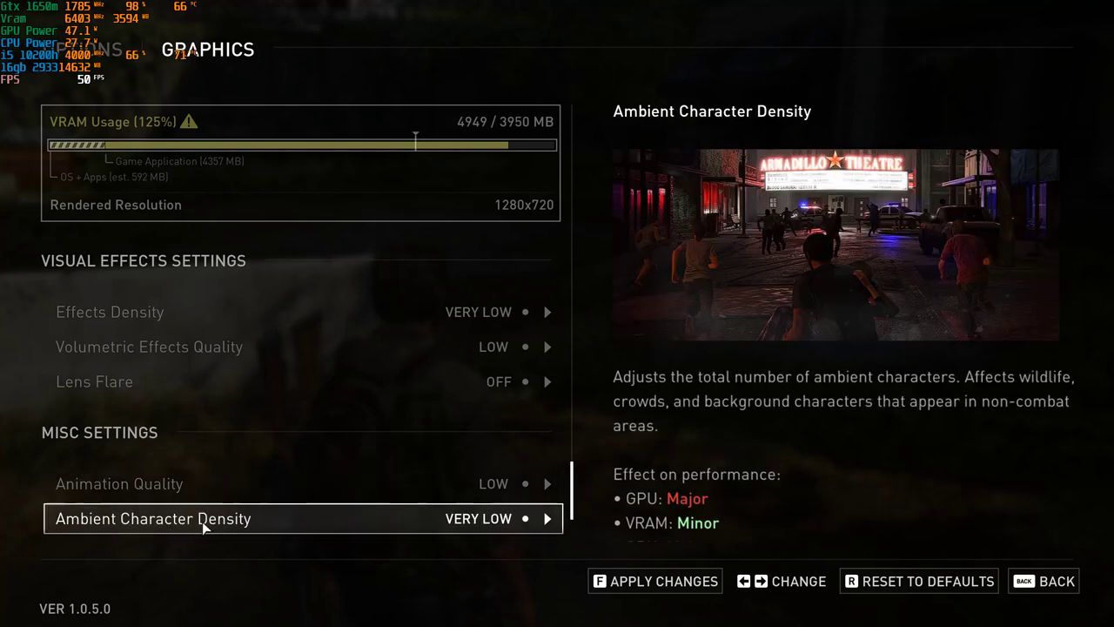
# Apply the changed graphics options and return to the game.
pyautogui.click(676, 584)
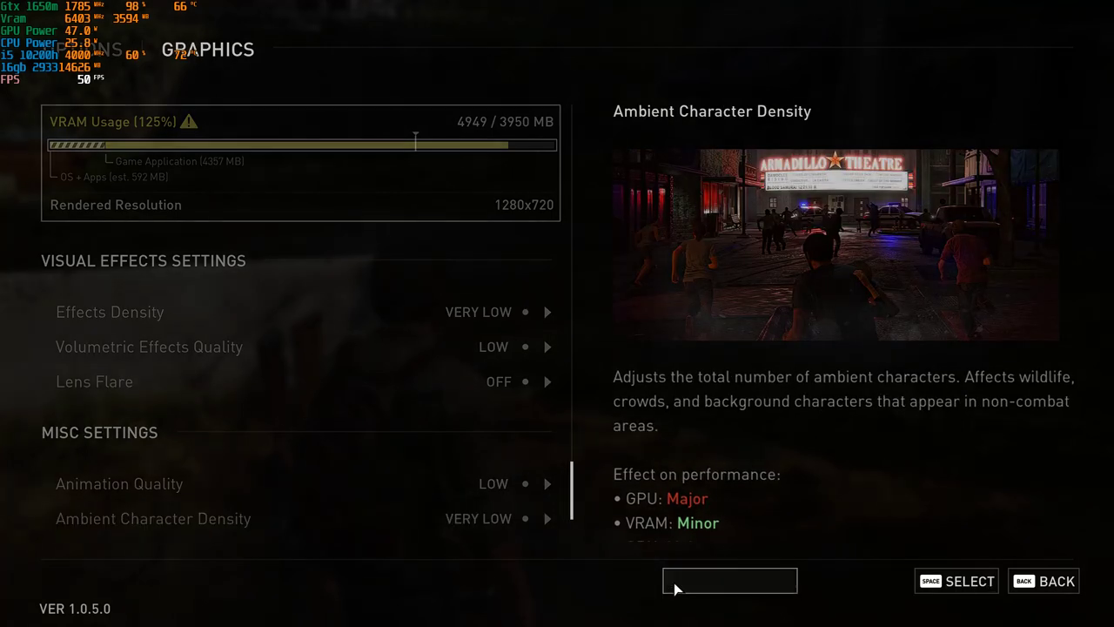
pyautogui.click(646, 427)
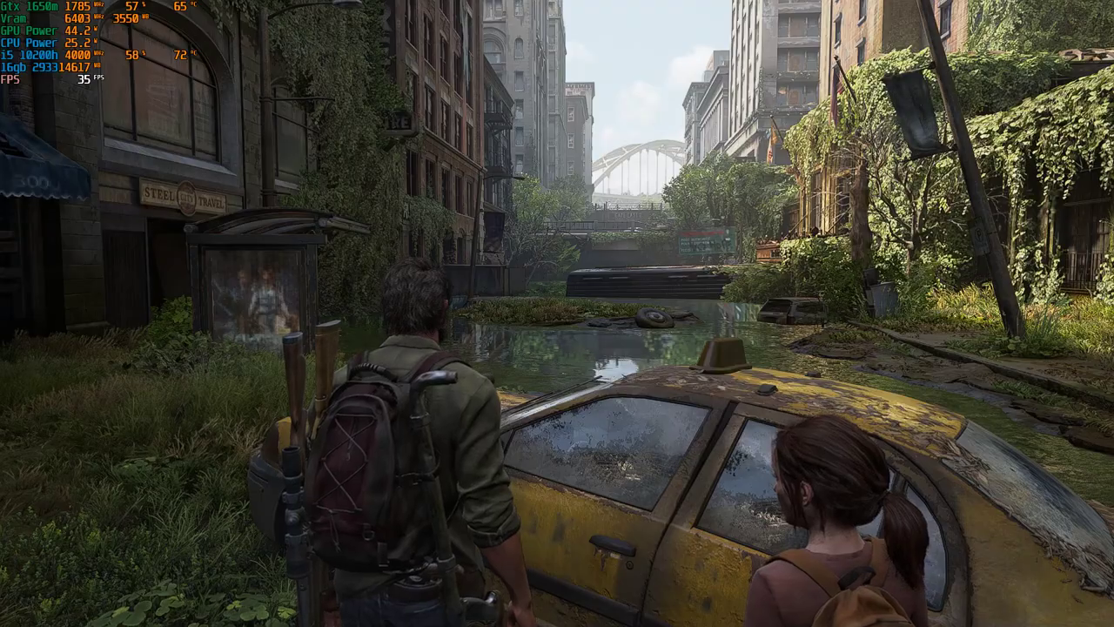
# Walk along the flooded street past the taxi and the concrete barriers to check visuals and frame rate with the applied settings.
pyautogui.press('w')
pyautogui.press('w')
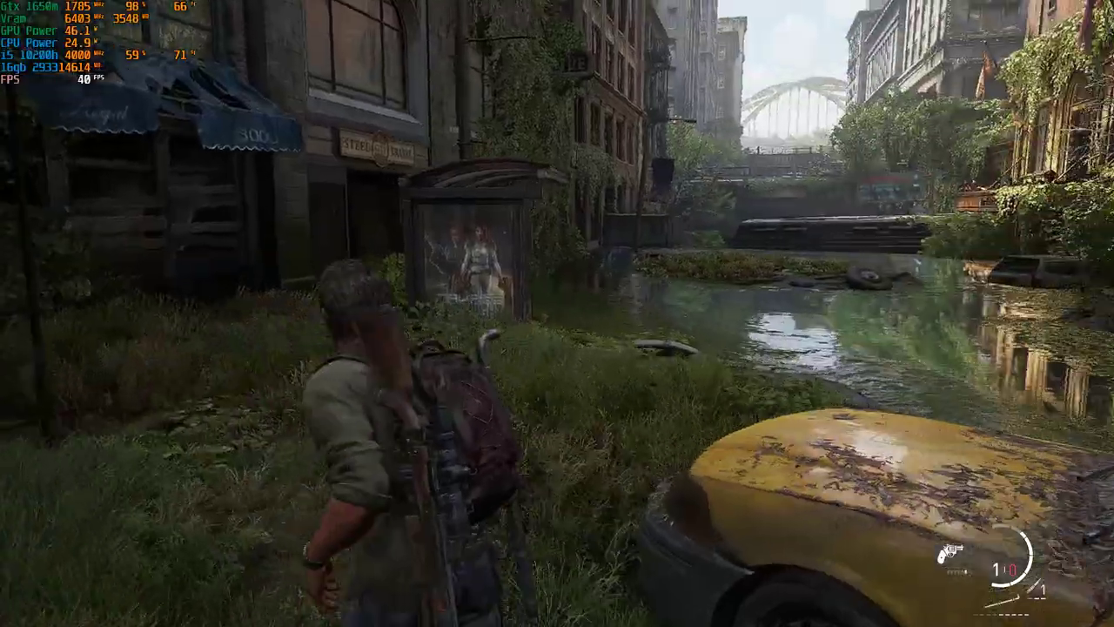
pyautogui.press('w')
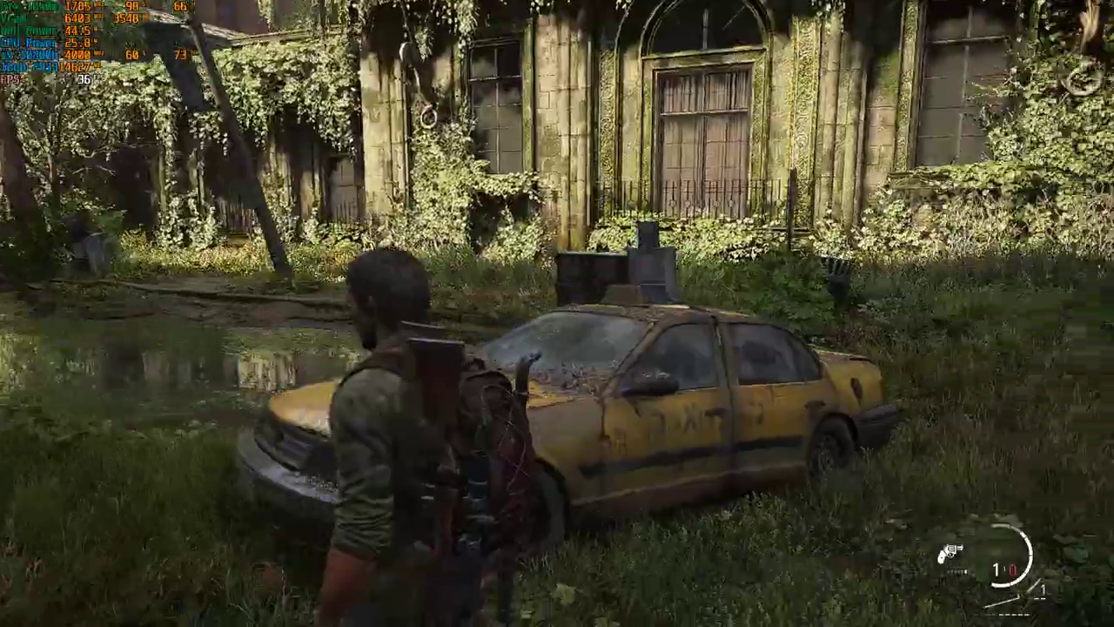
pyautogui.press('w')
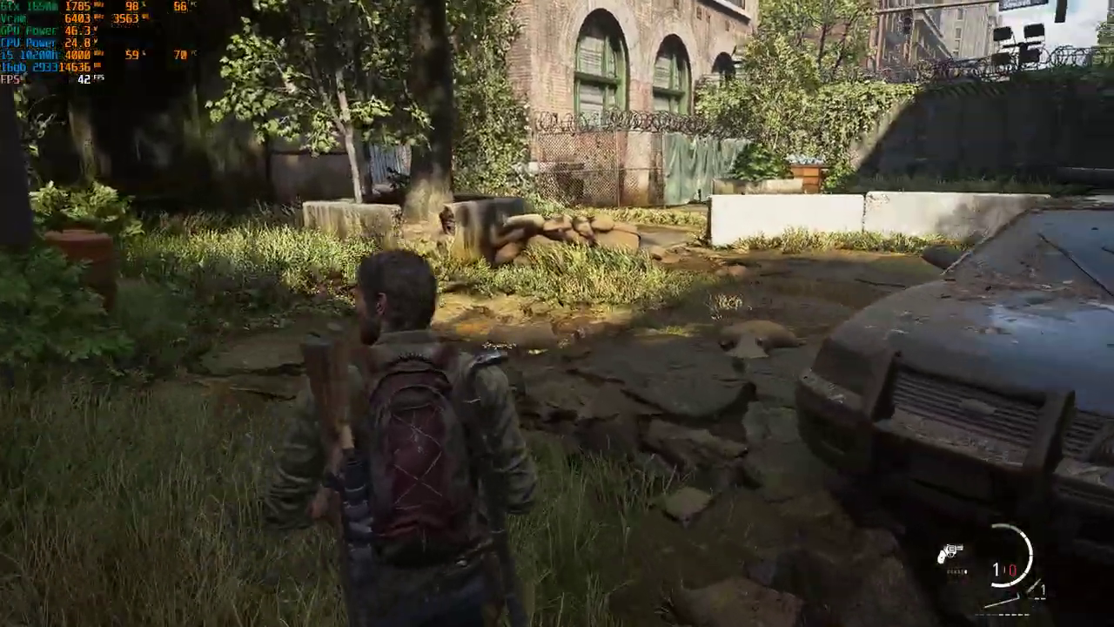
pyautogui.press('w')
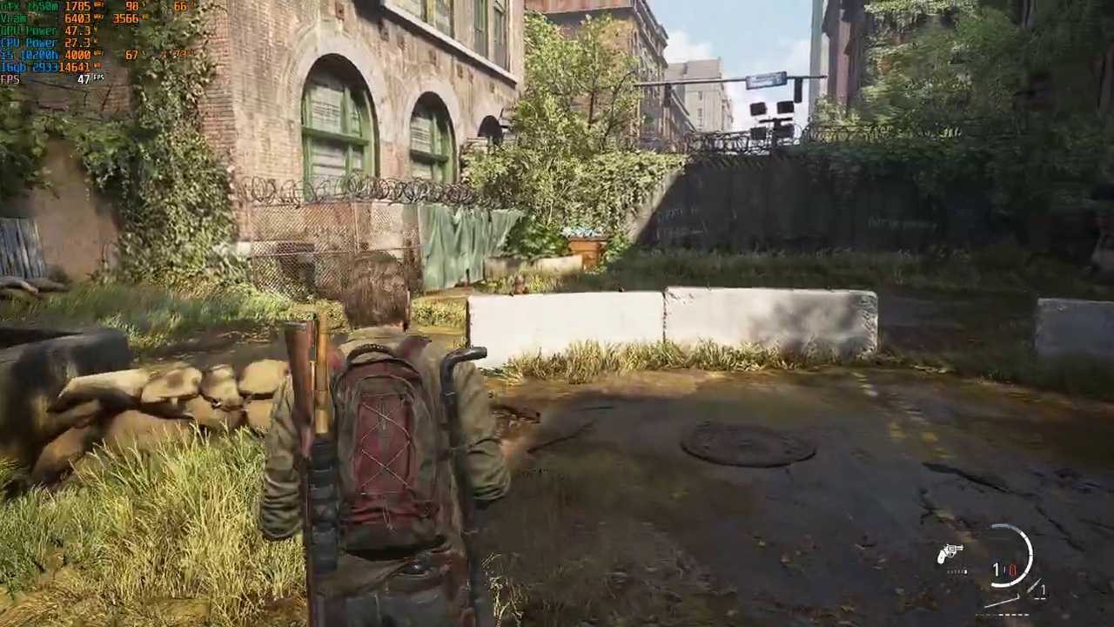
pyautogui.press('w')
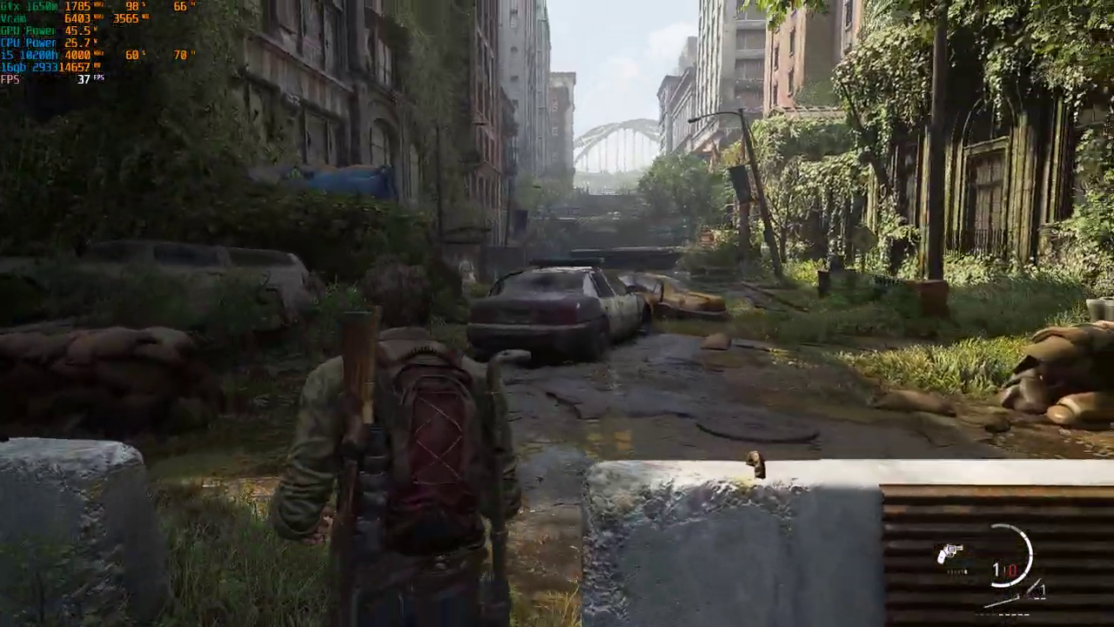
pyautogui.press('w')
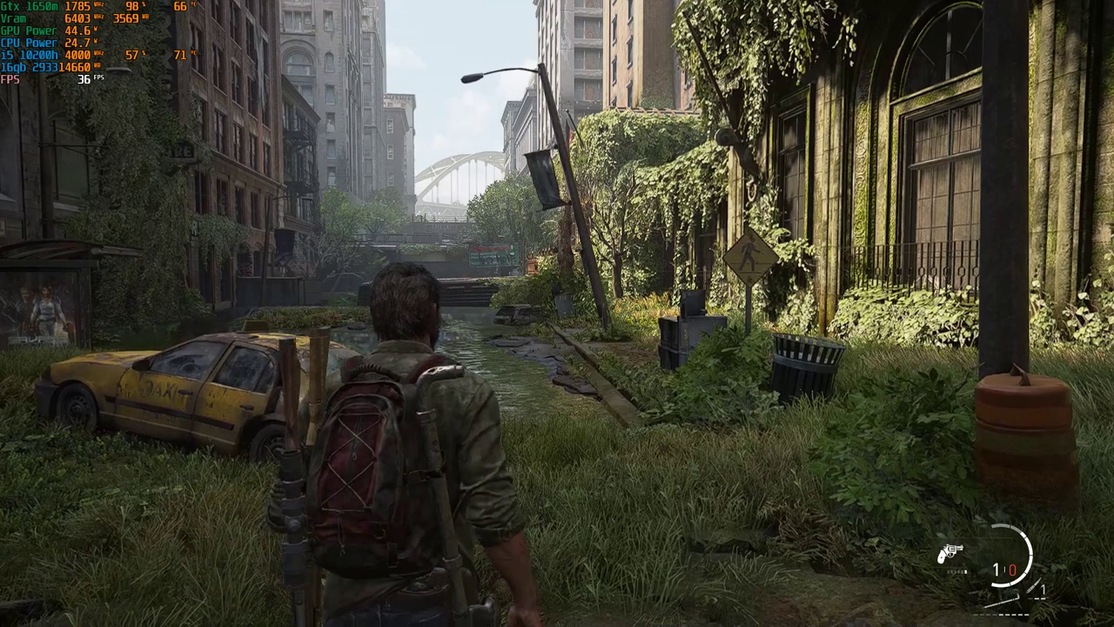
pyautogui.press('w')
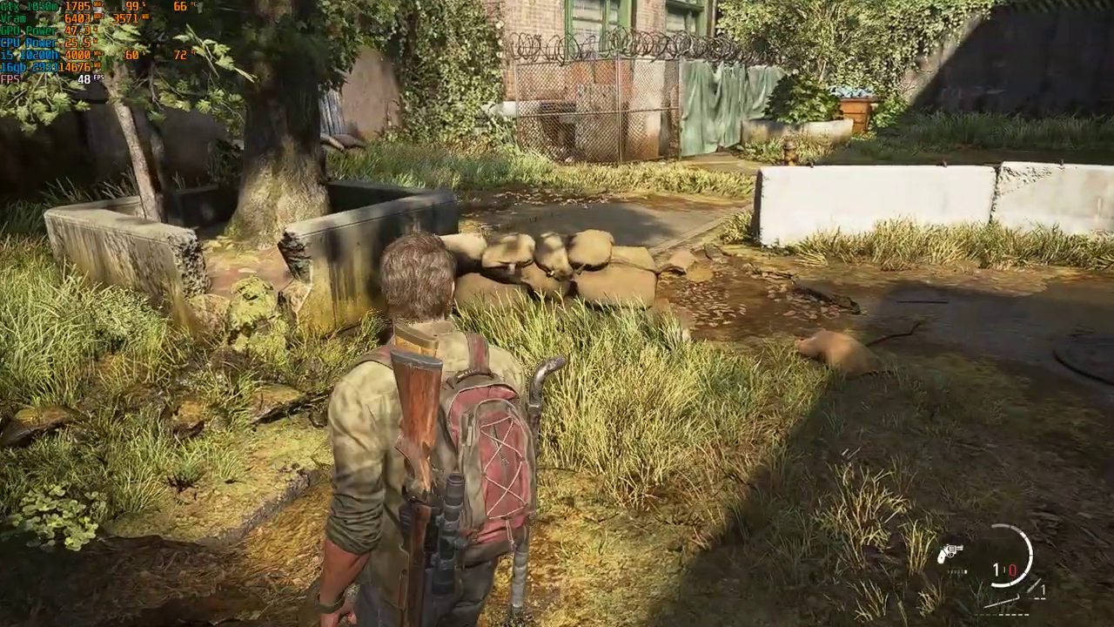
# Pause and resume the game, and walk past the sandbags and around the area behind the concrete barriers to recheck frame rate stability.
pyautogui.press('Escape')
pyautogui.press('Escape')
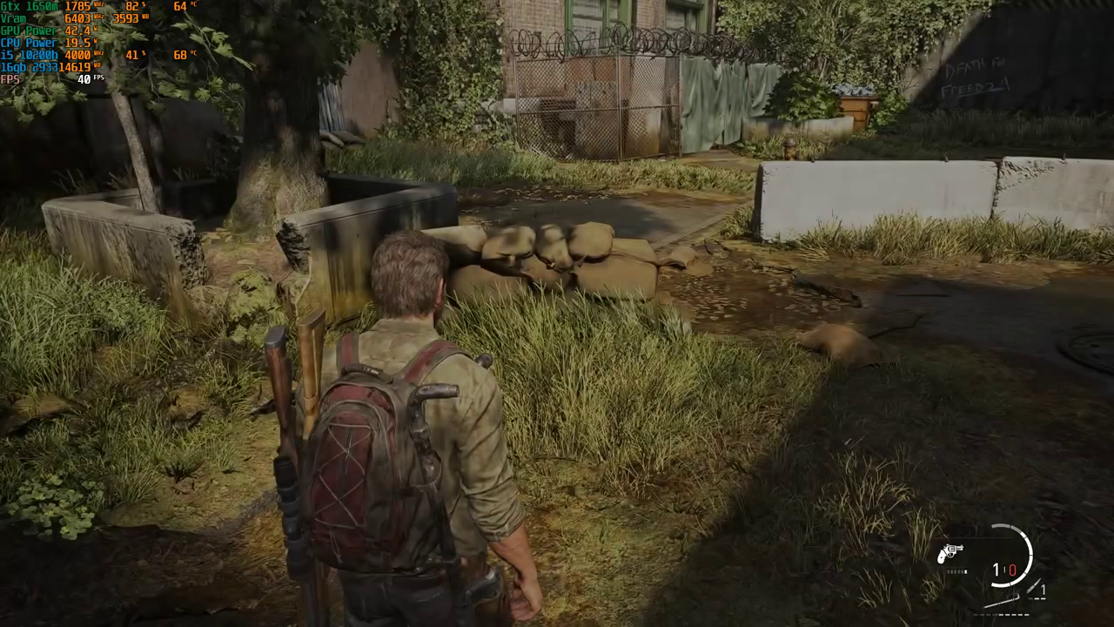
pyautogui.press('w')
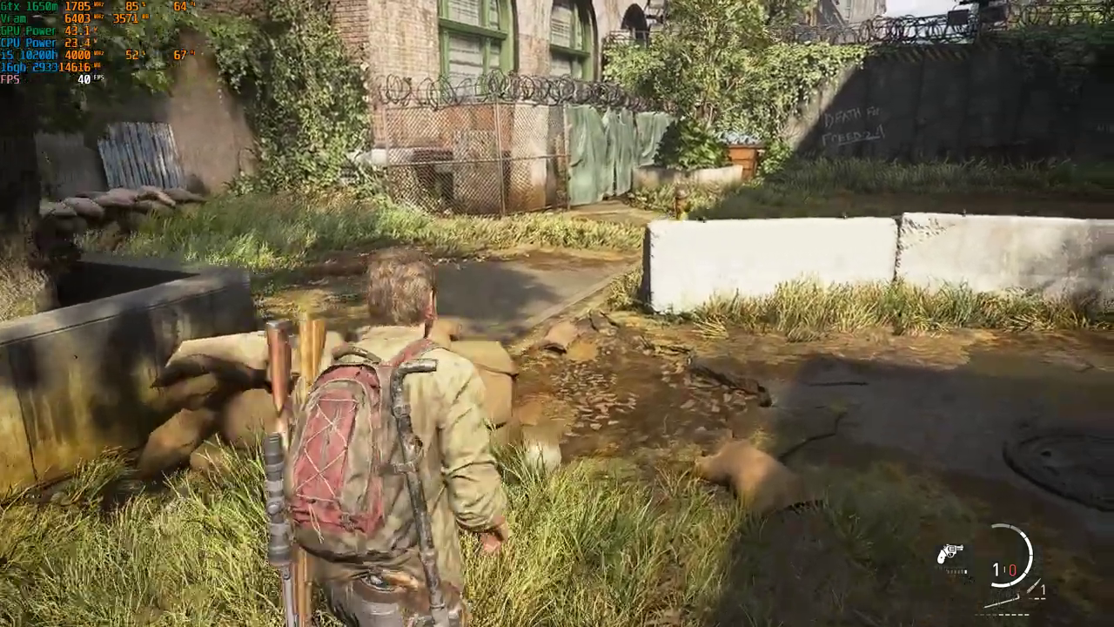
pyautogui.press('w')
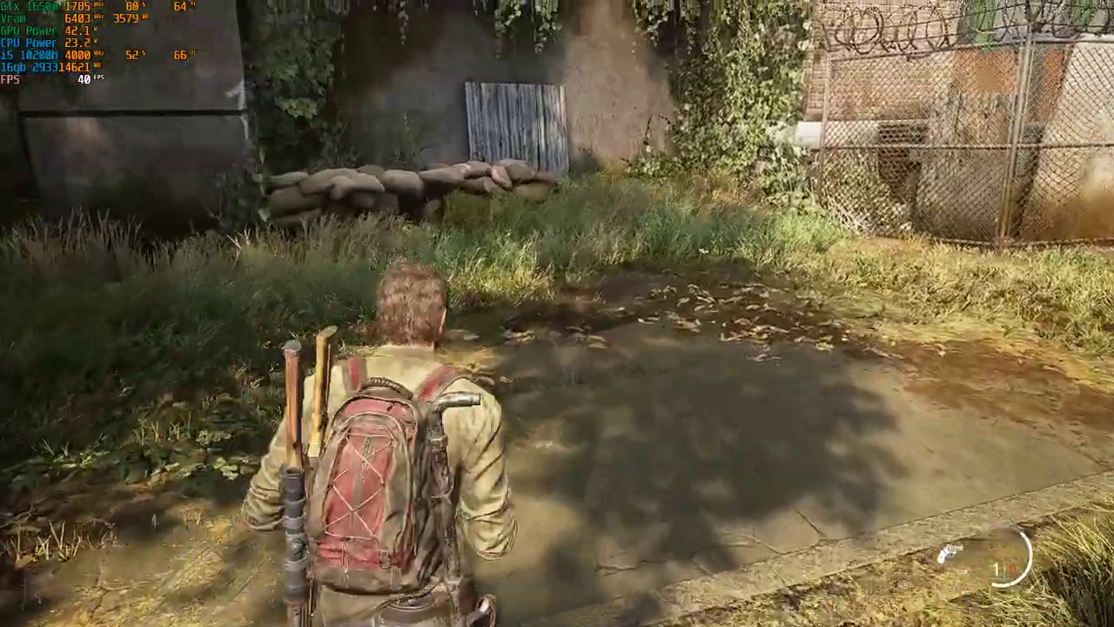
pyautogui.press('w')
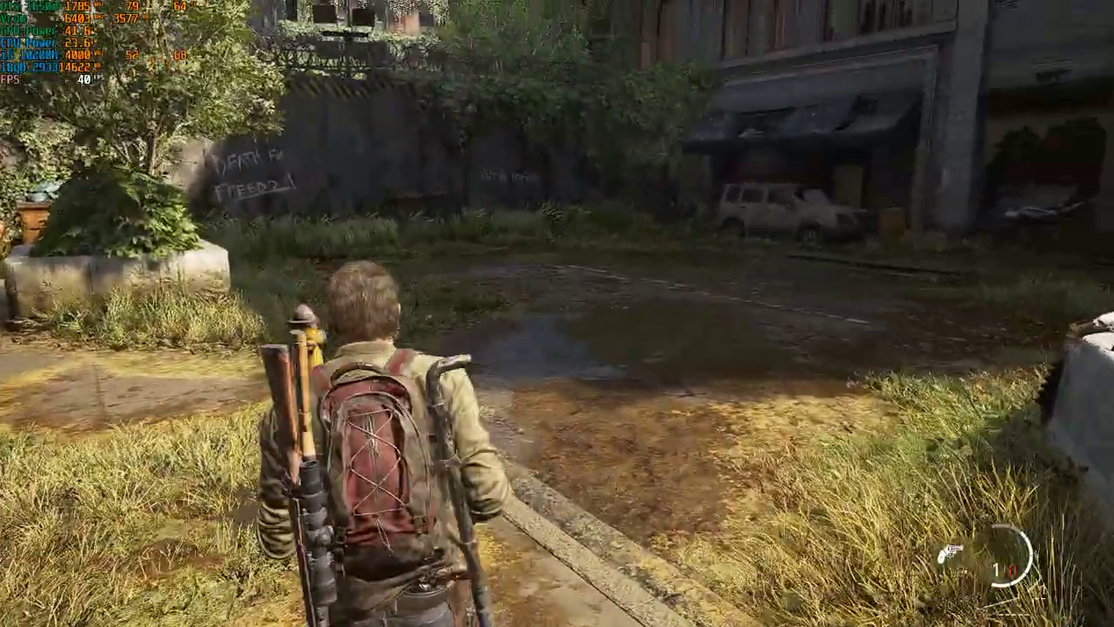
pyautogui.press('w')
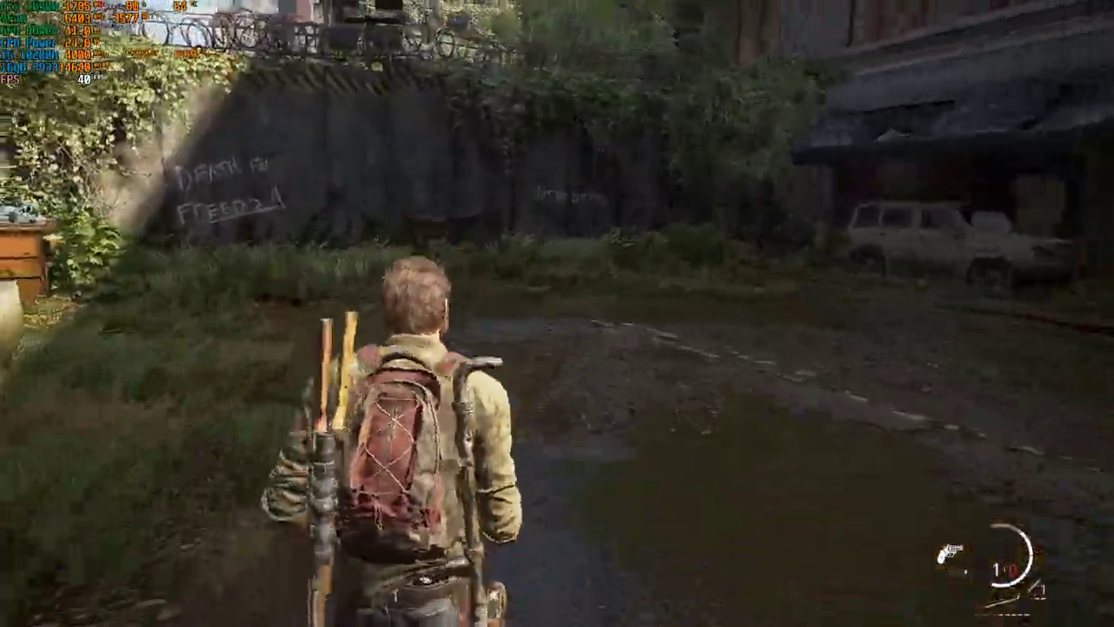
pyautogui.press('w')
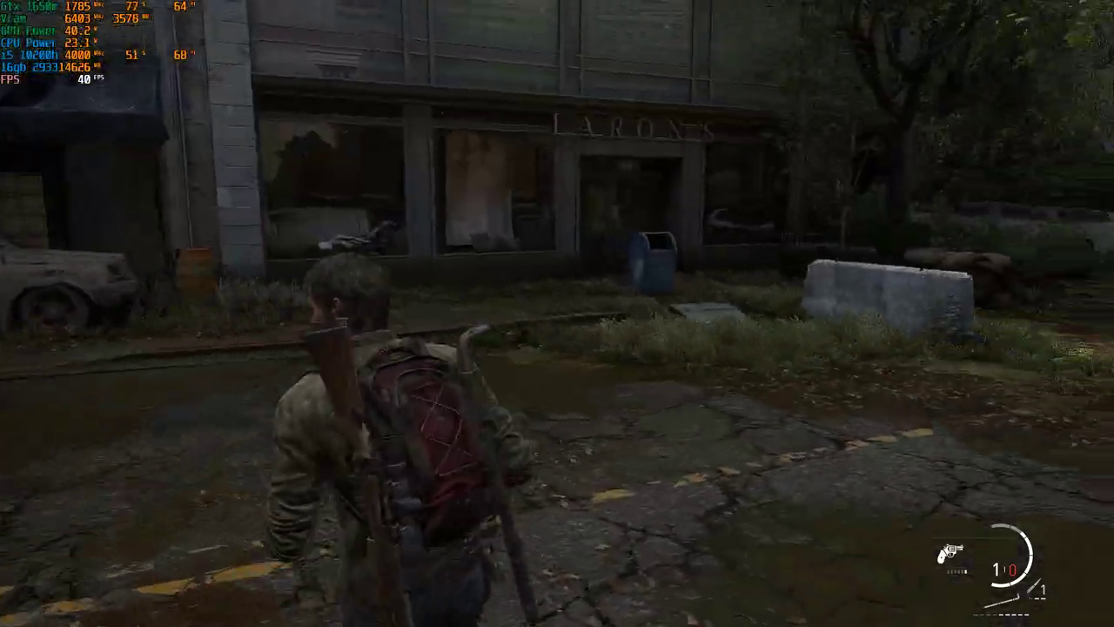
pyautogui.press('w')
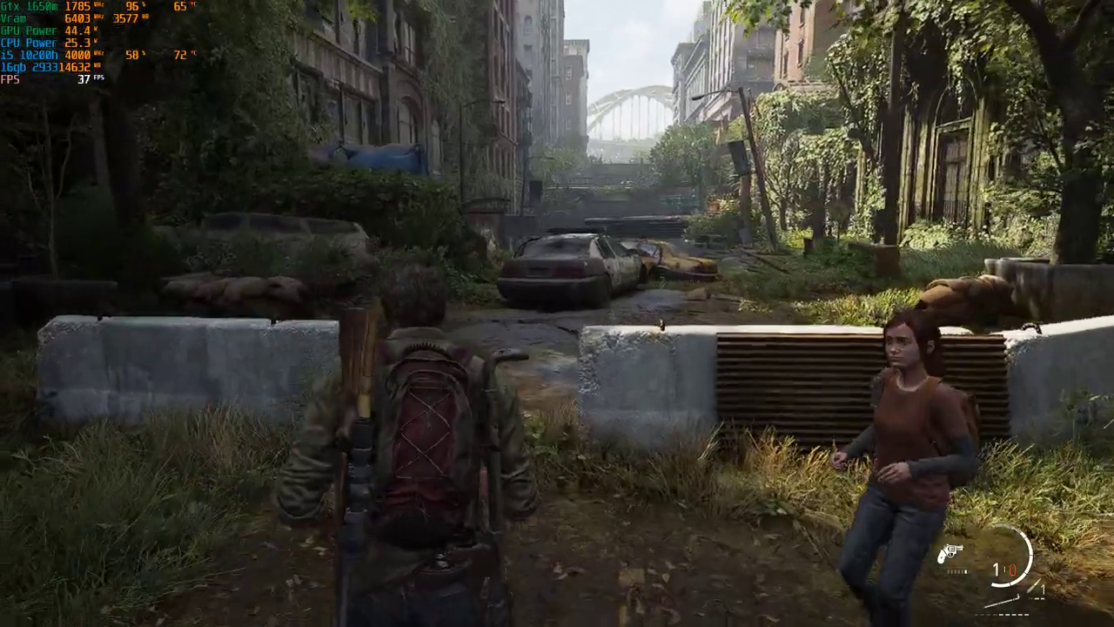